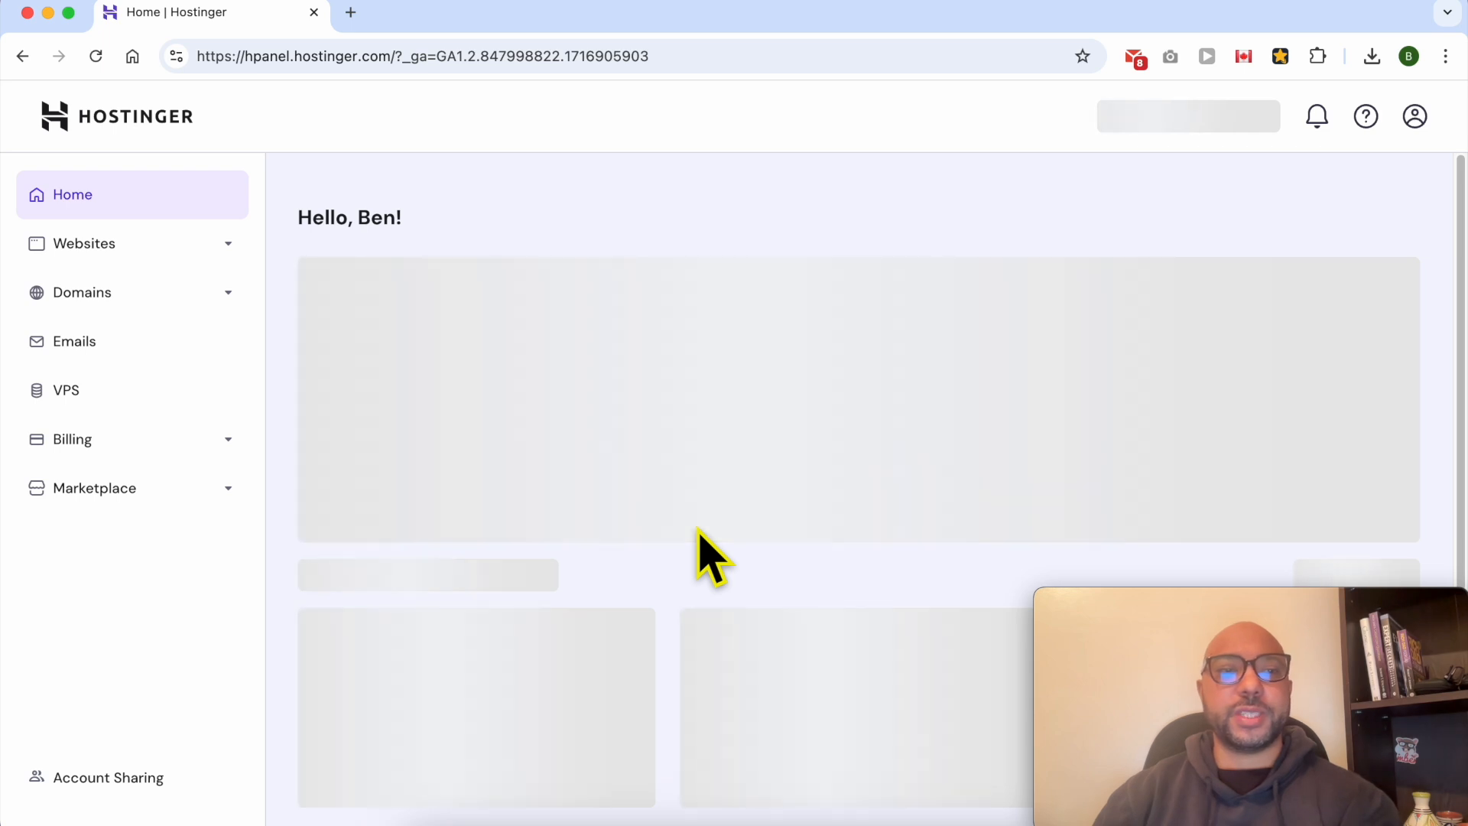
- Open the list of hosted websites and bring the Premium Web Hosting sites into view
left_click(228, 259)
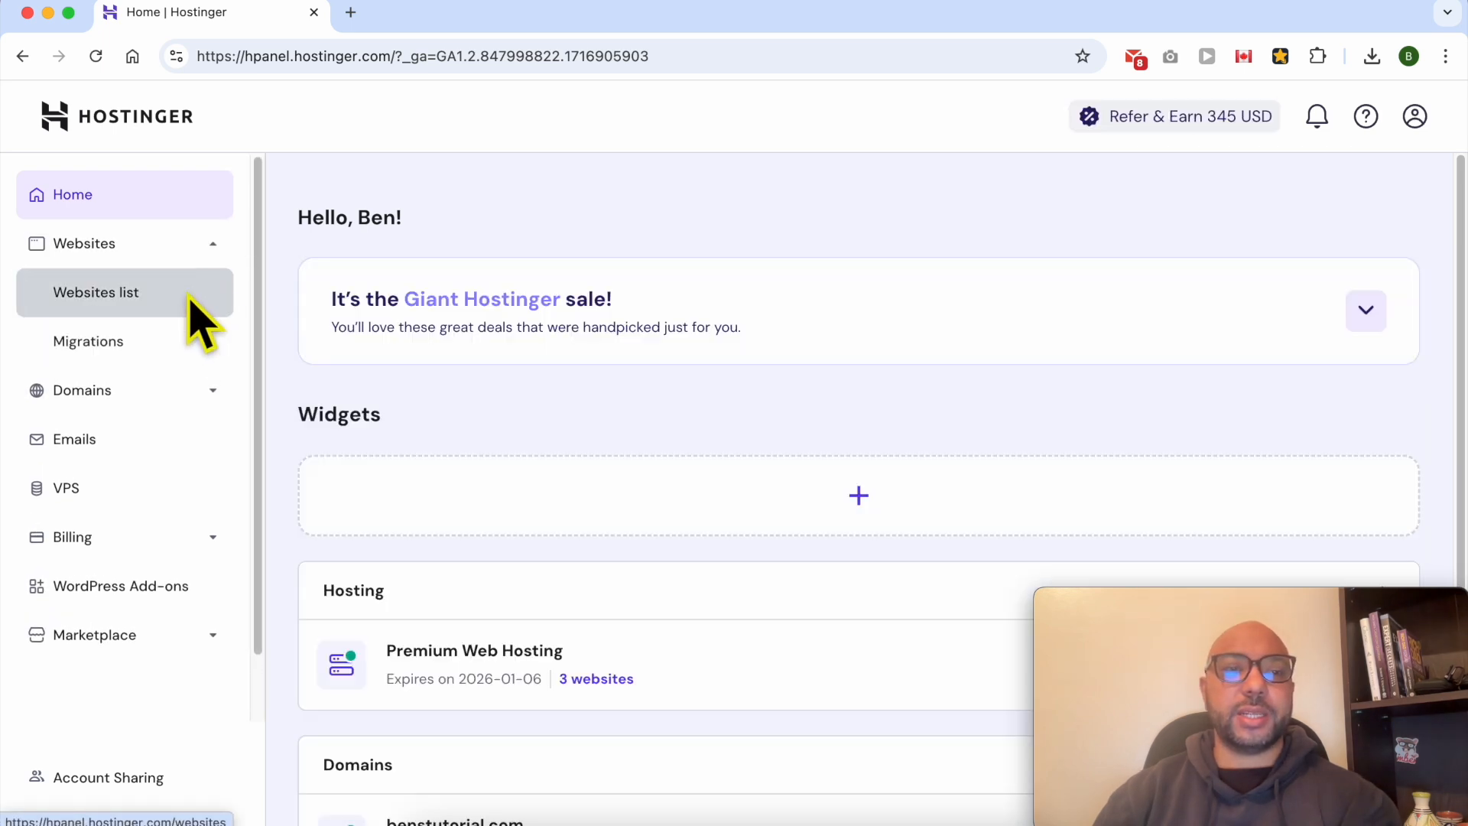
left_click(191, 300)
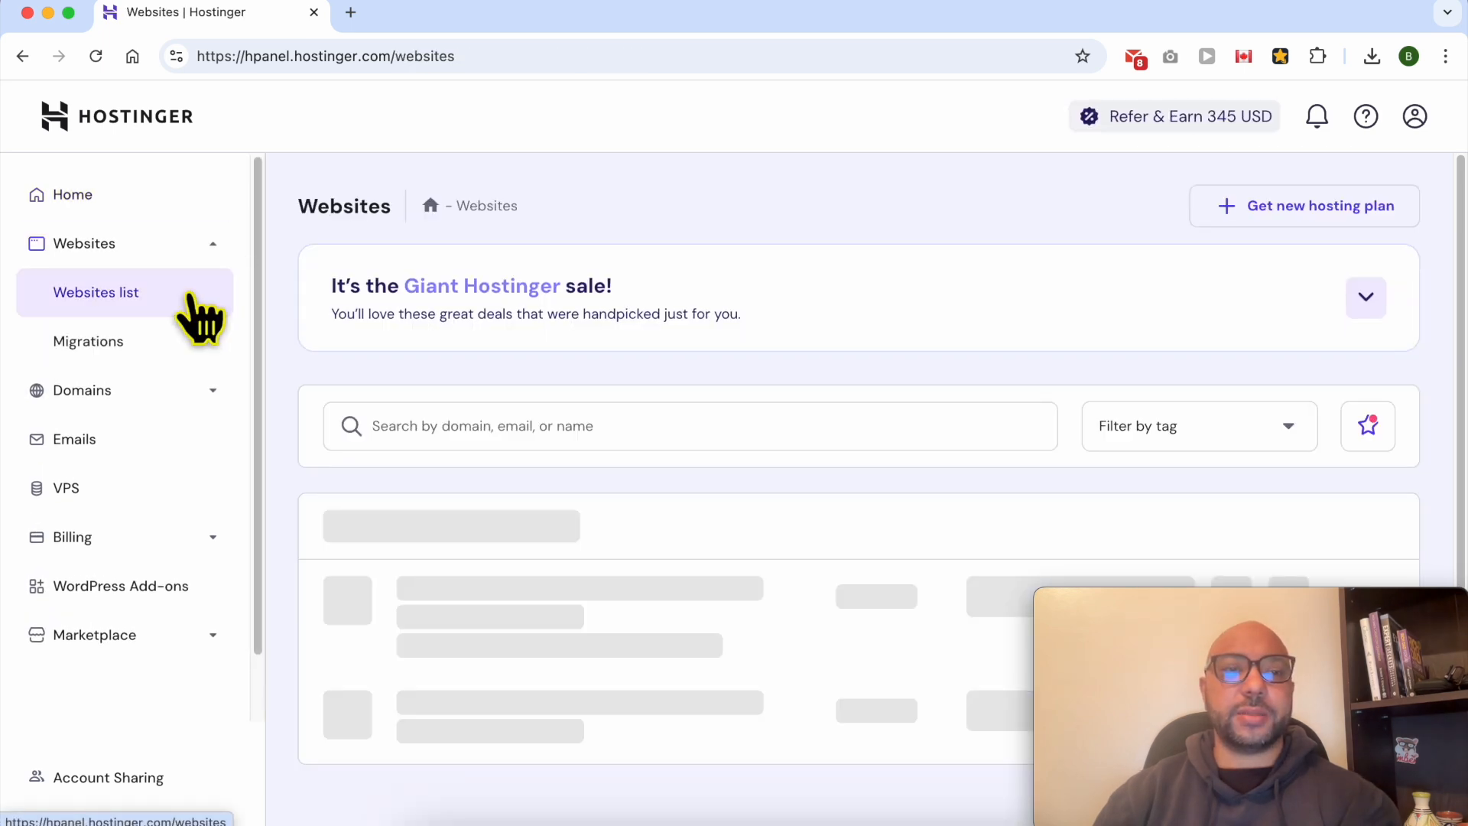
scroll(813, 557, "down", 2)
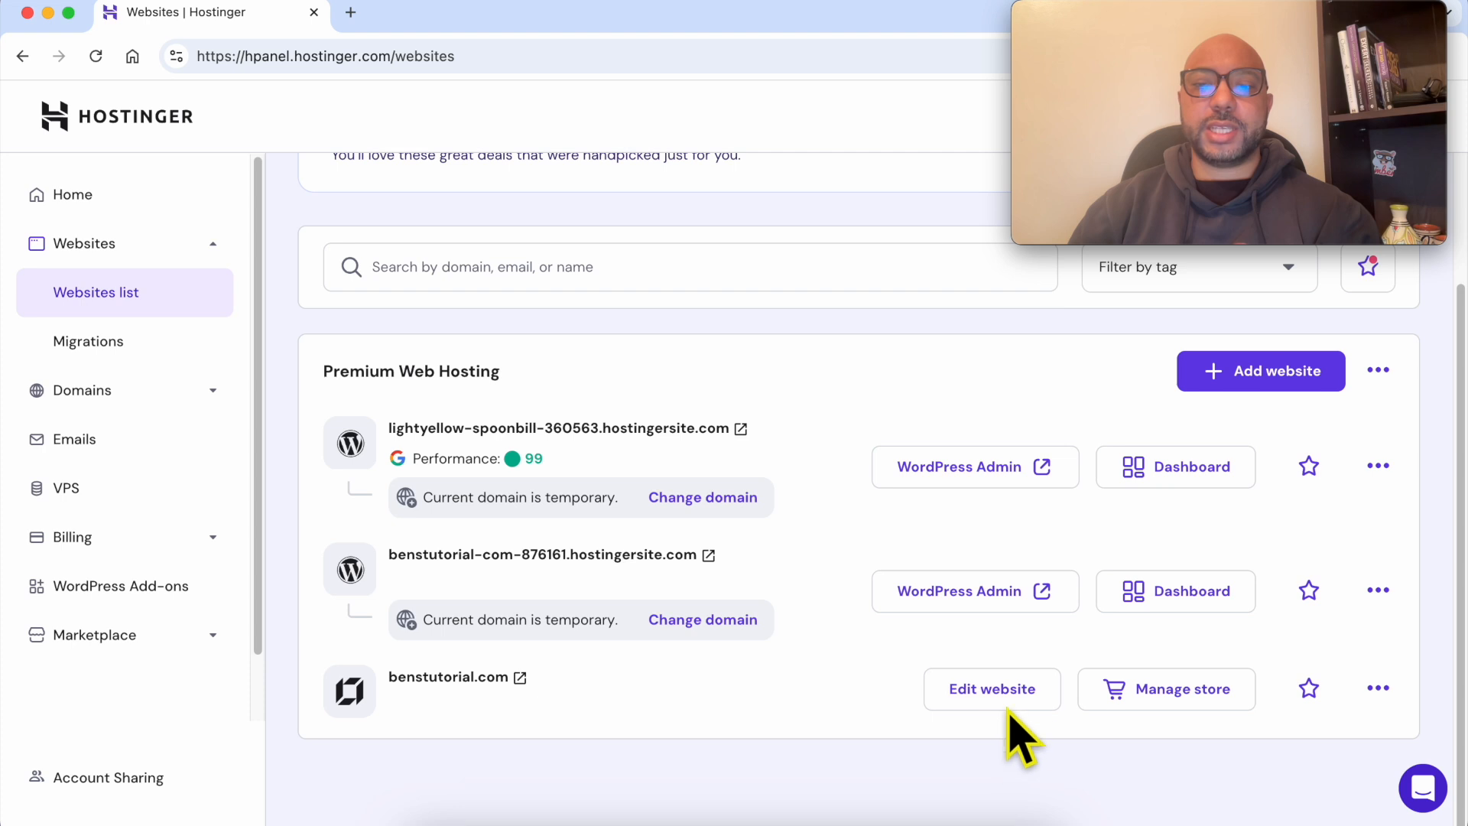
double_click(643, 683)
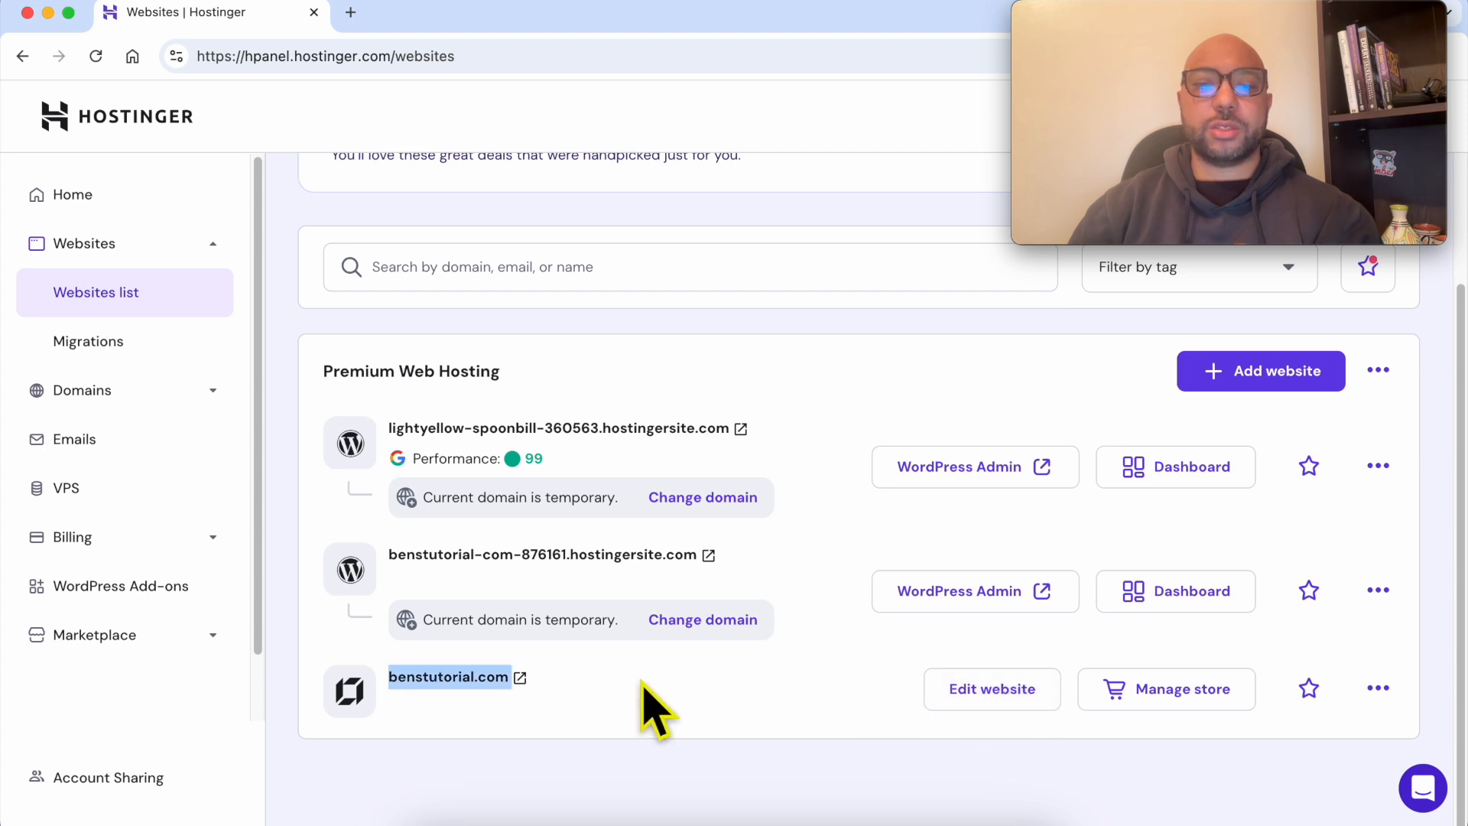
left_click(645, 686)
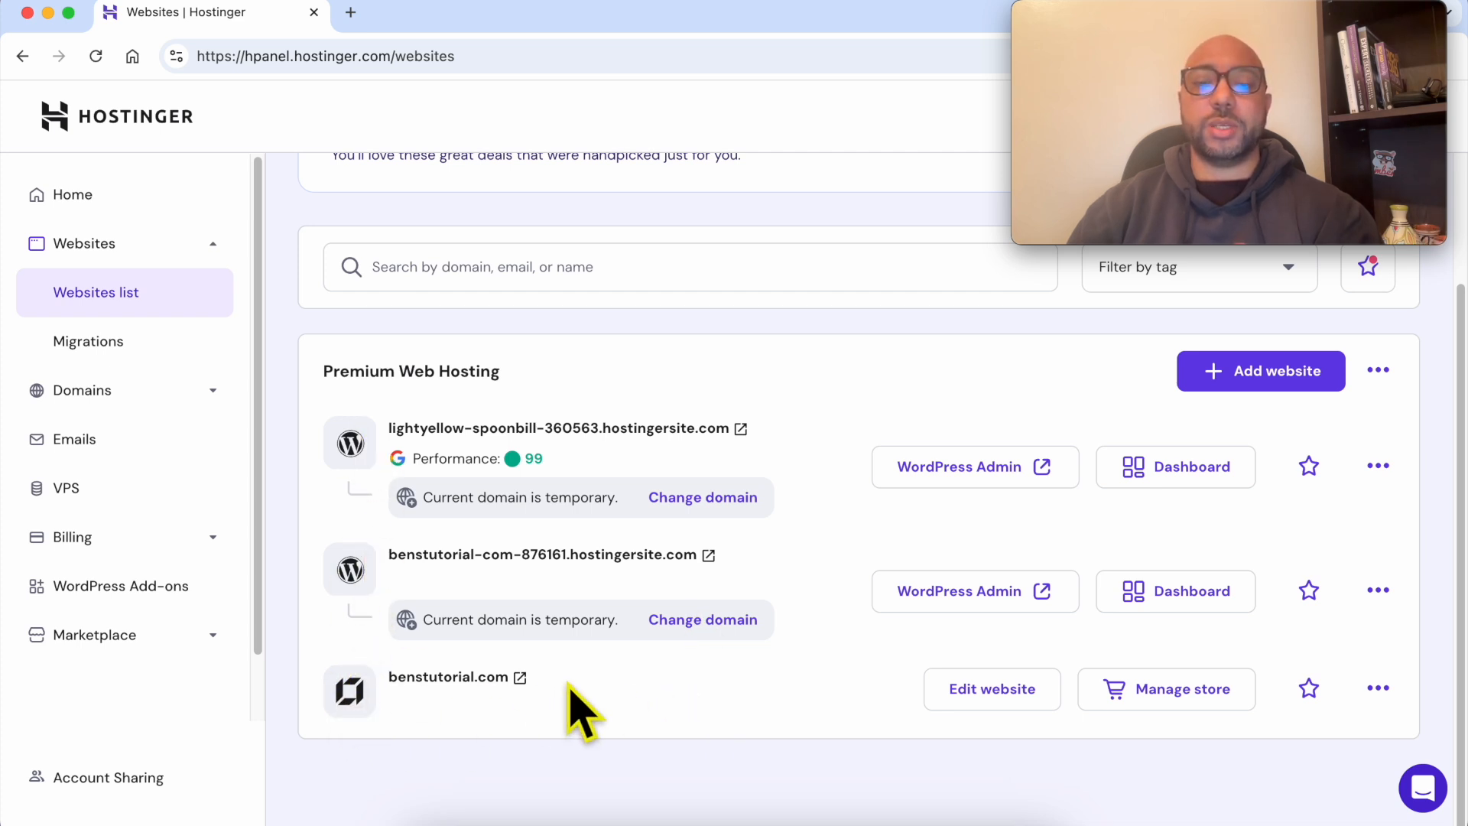
double_click(603, 709)
left_click(596, 694)
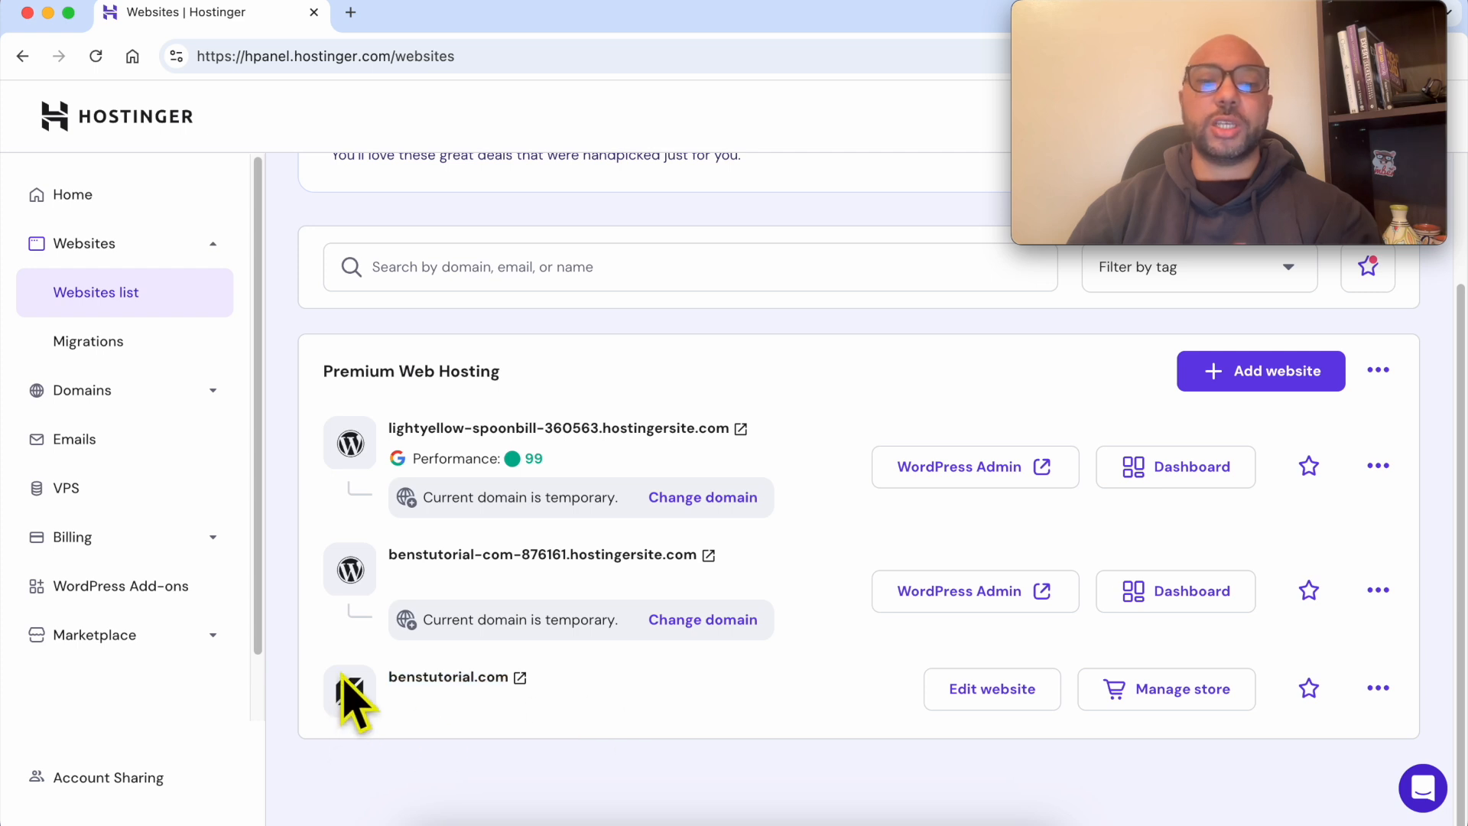
double_click(583, 688)
left_click(753, 558)
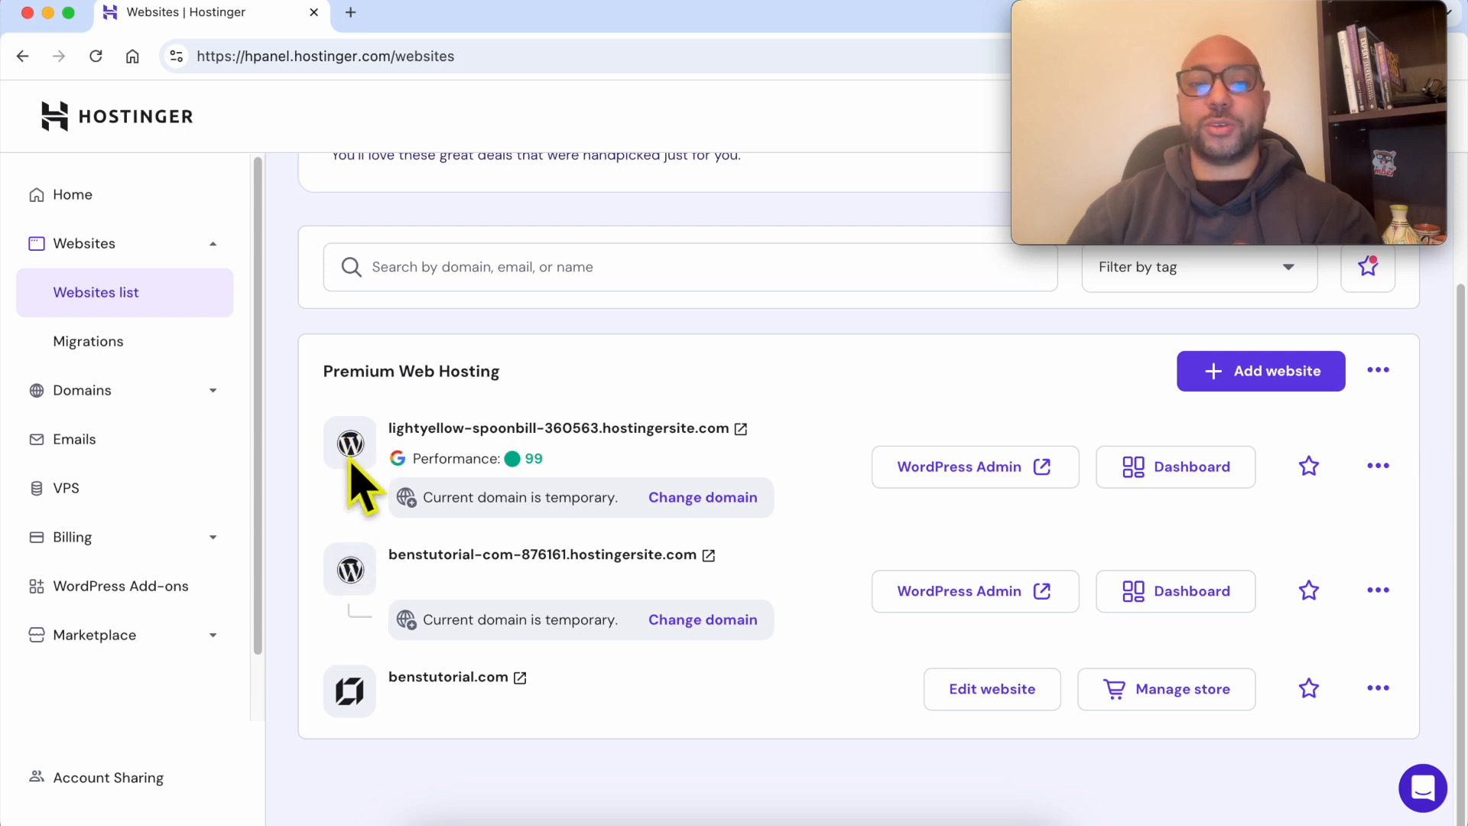
triple_click(575, 679)
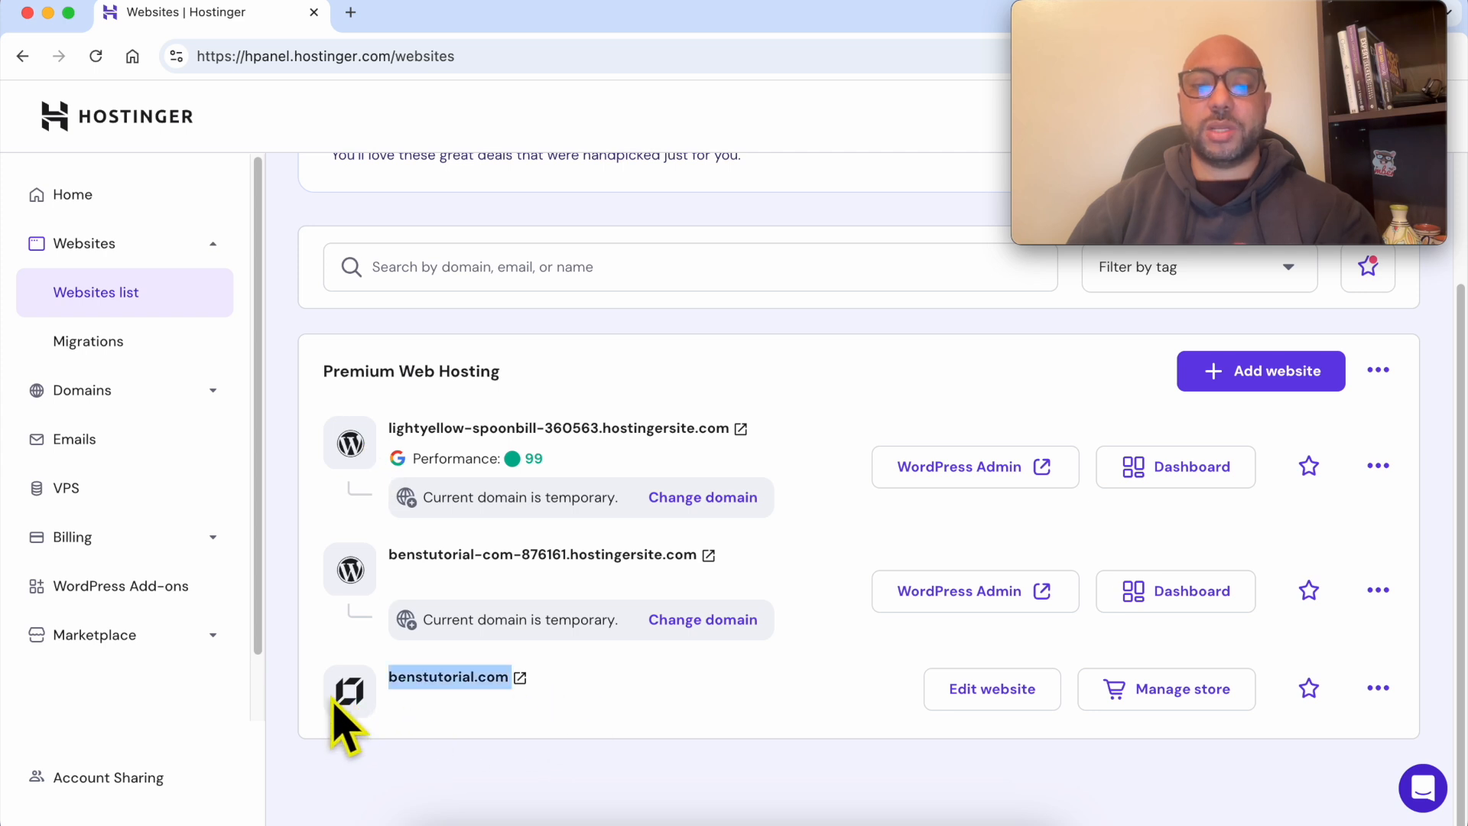
- Open benstutorial.com in the website editor and load the blog post about the top 10 best garden weed killers
left_click(987, 688)
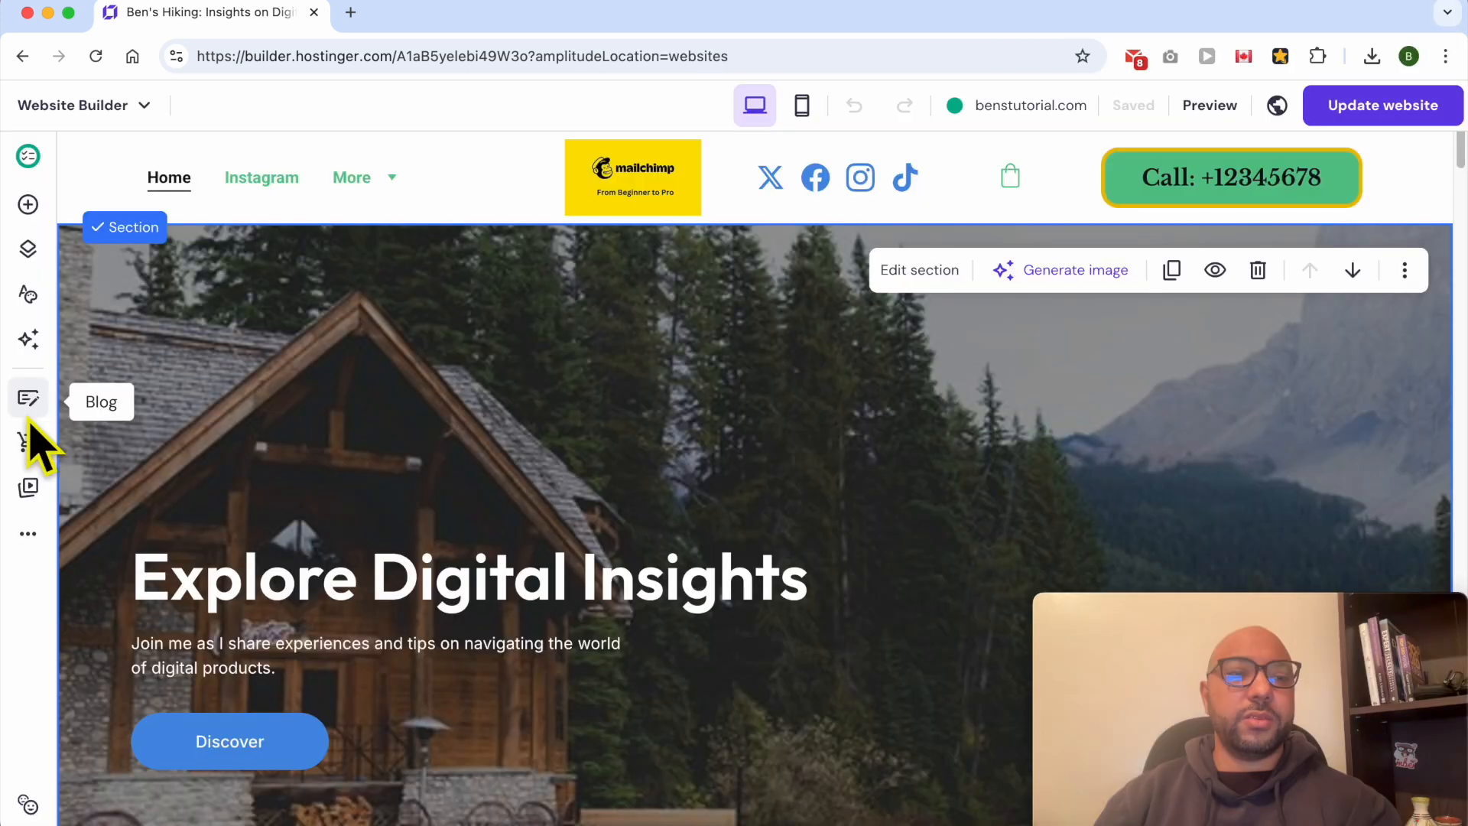
left_click(28, 399)
left_click(189, 386)
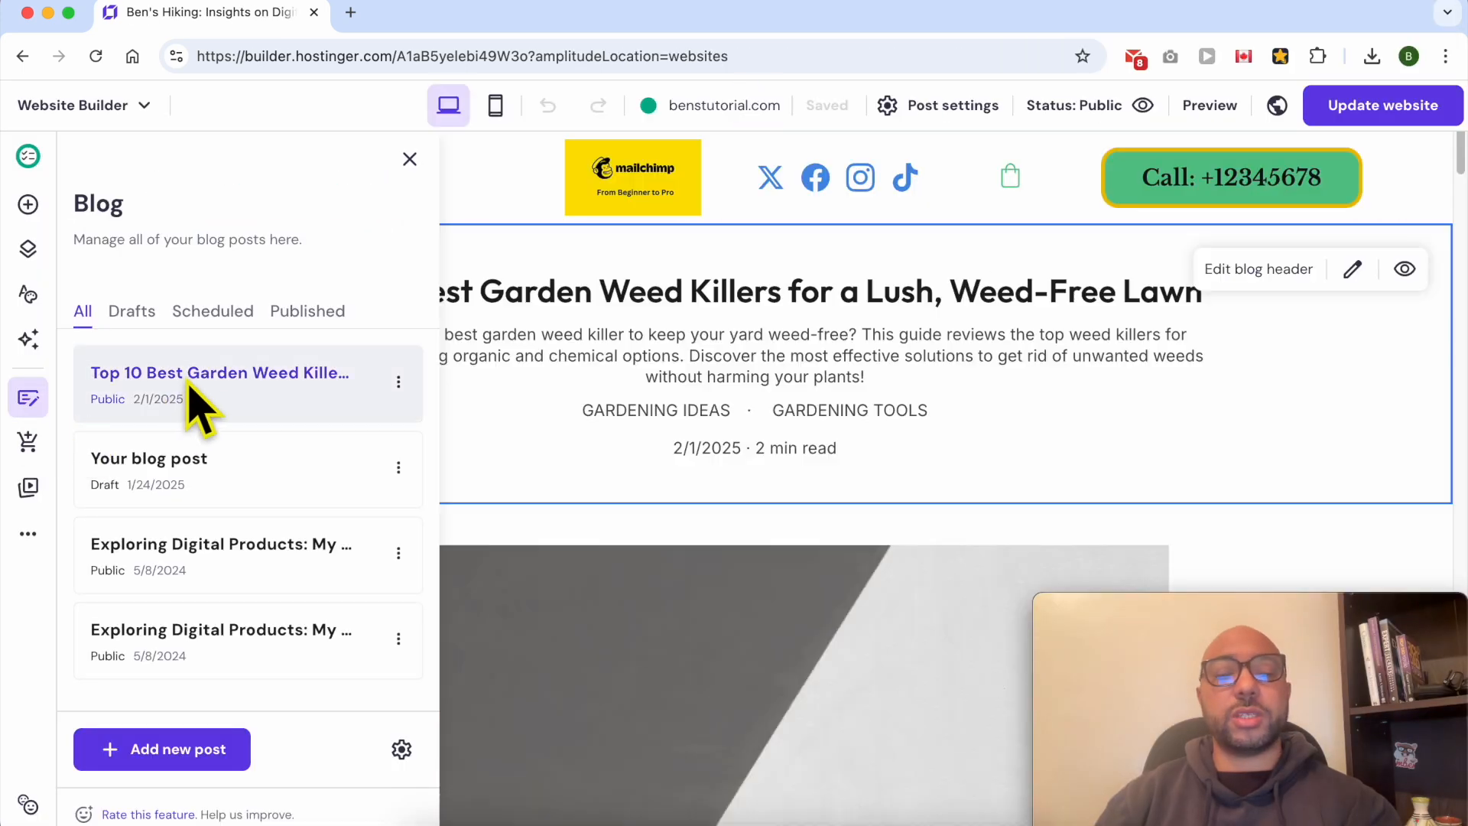
left_click(863, 364)
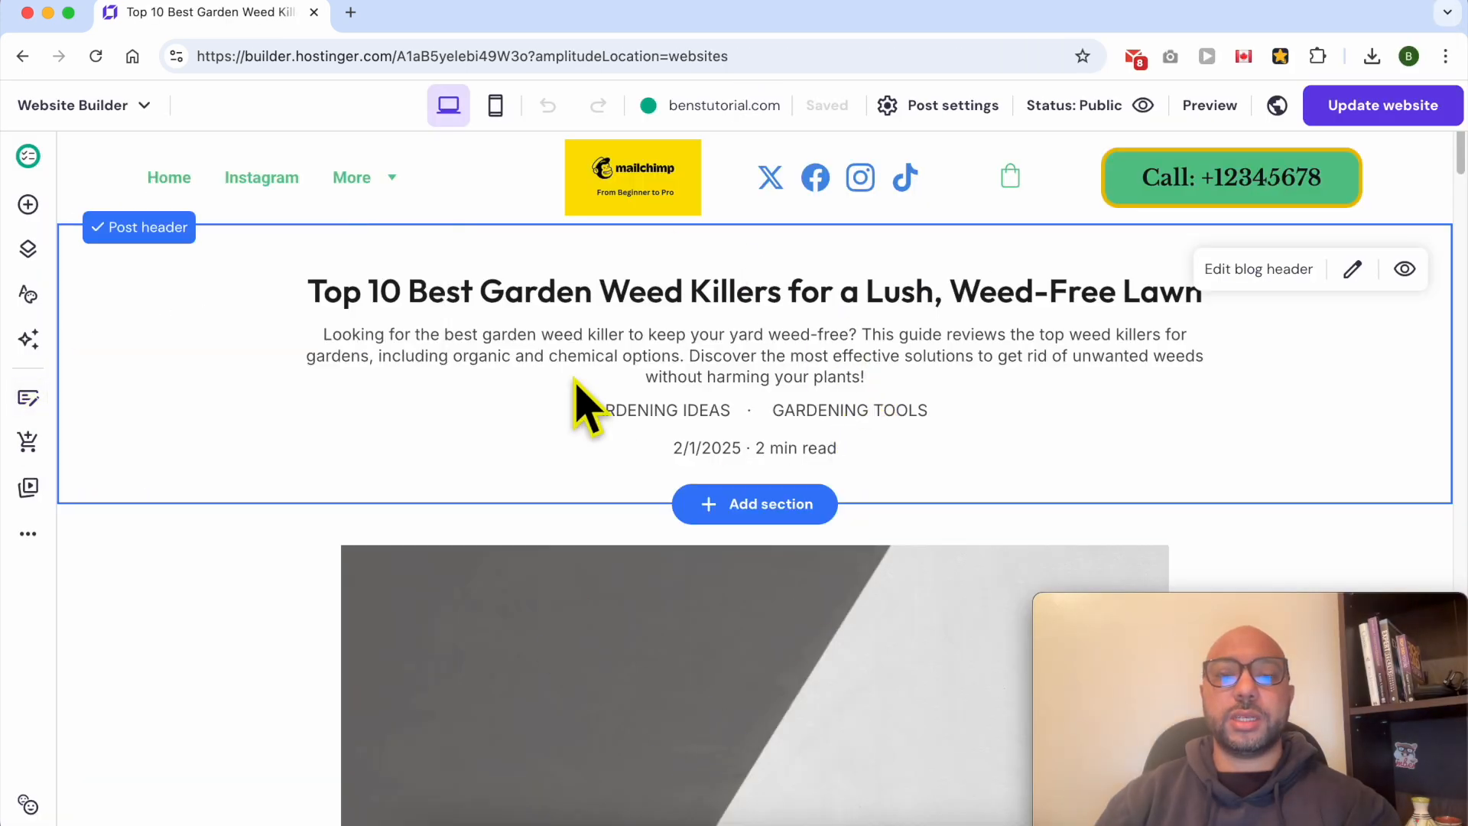
- Add an image element to the blog post, between the "1. Types of Garden Weed Killers" heading and the red cart button
scroll(688, 458, "down", 10)
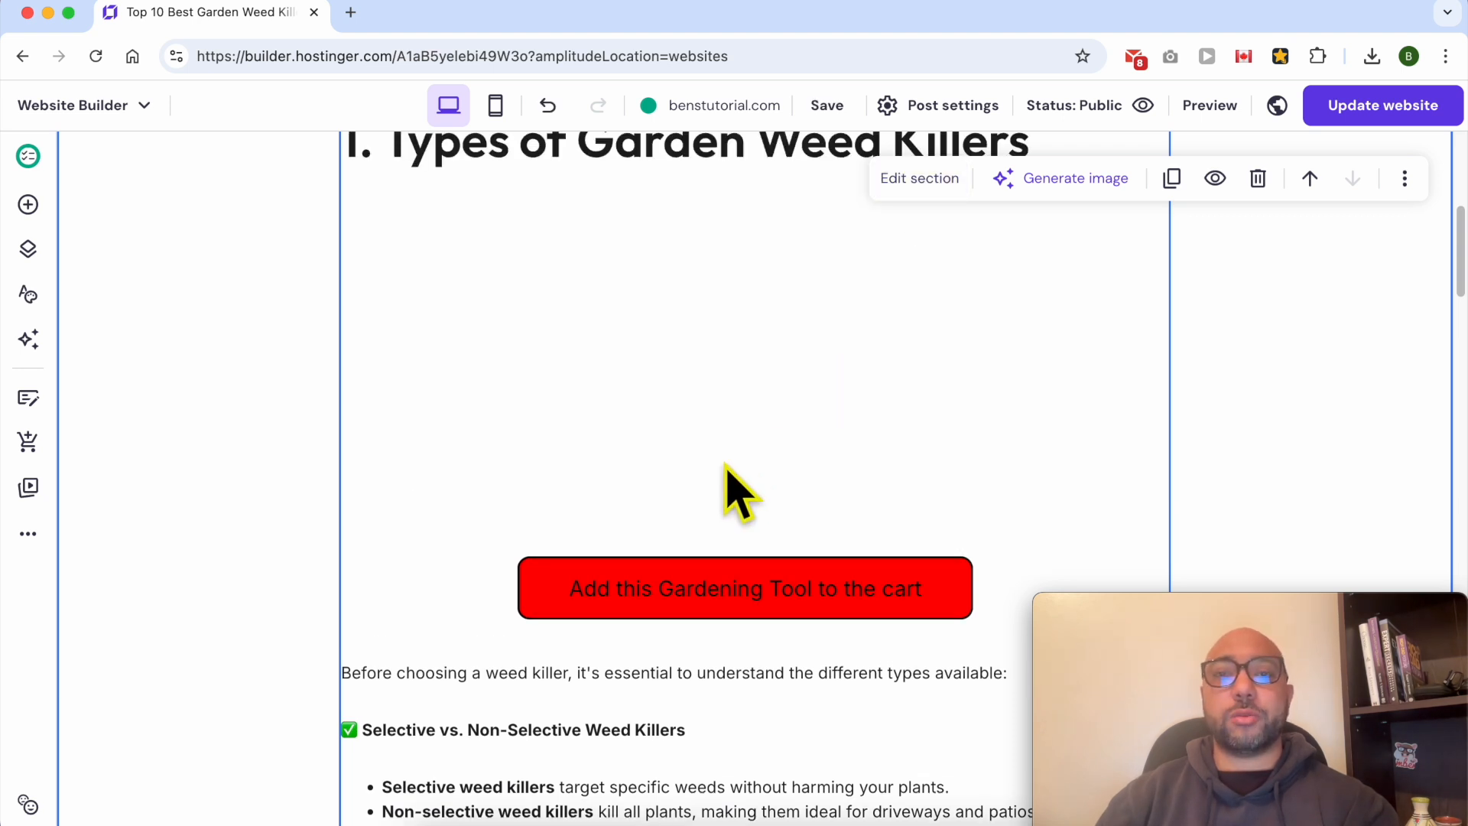
left_click(28, 205)
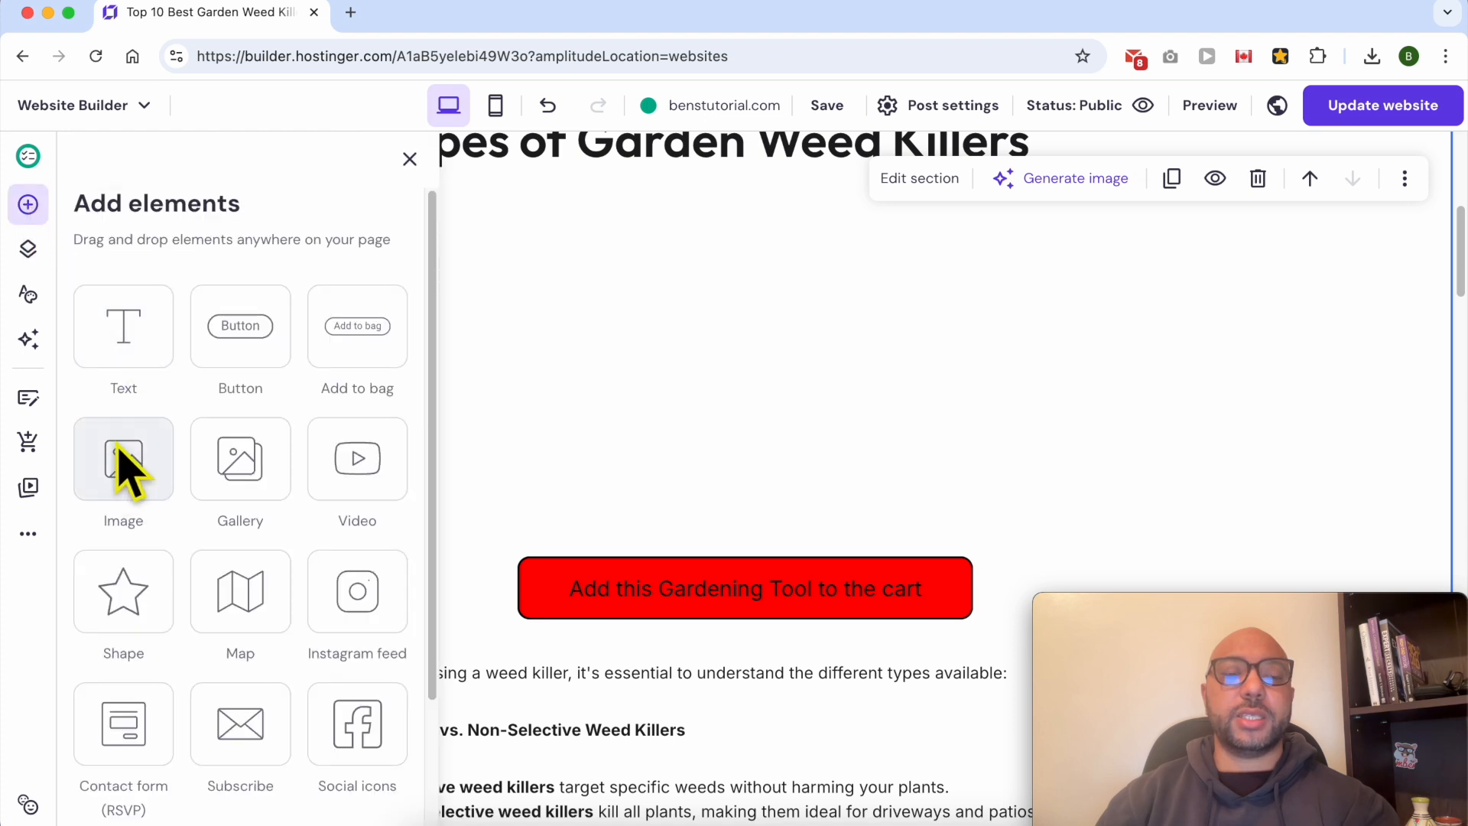
left_click_drag(126, 467, 711, 531)
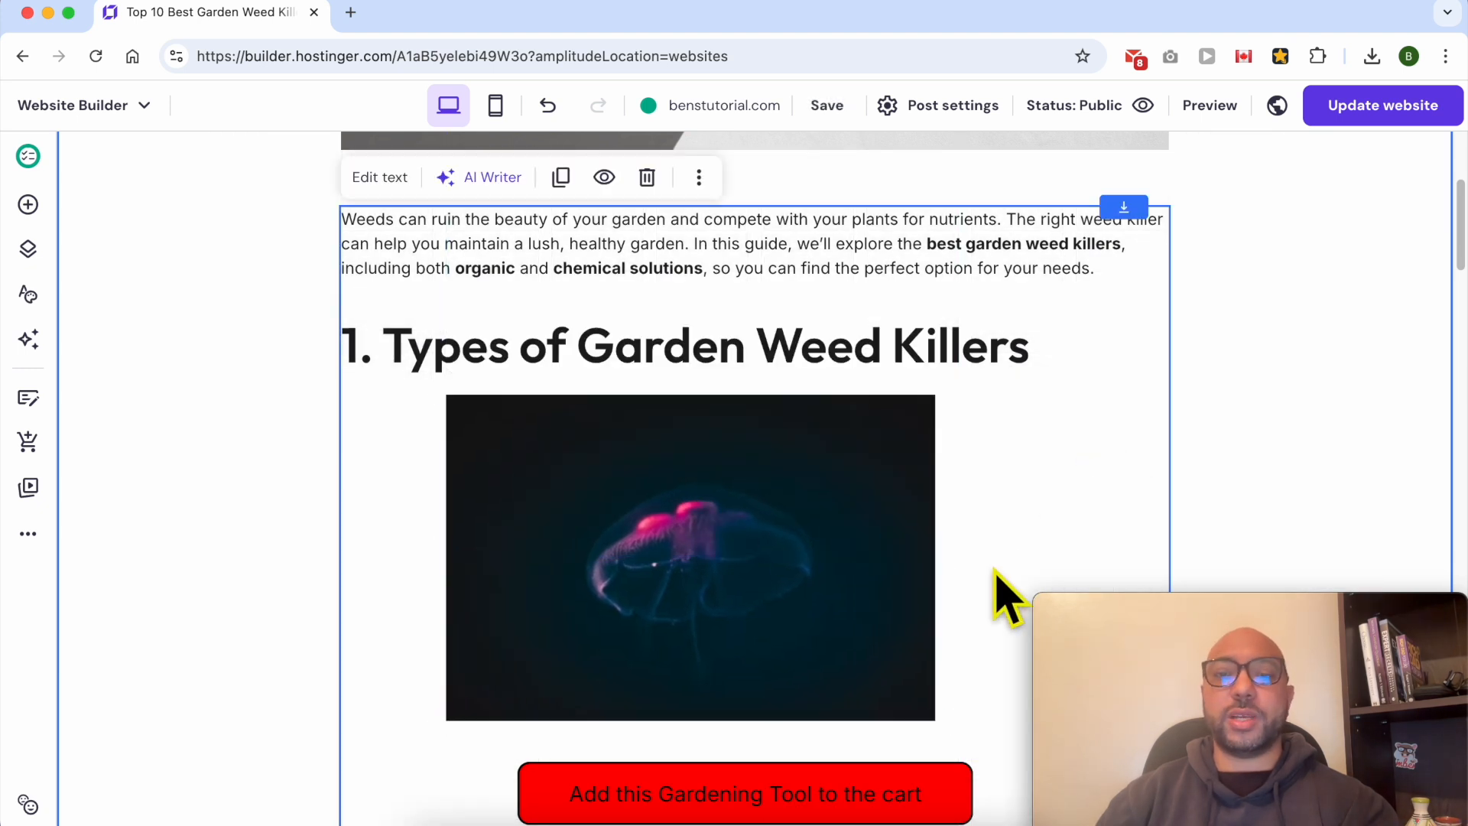
- Open the new image's settings and bring up the media library to replace the placeholder picture
left_click(592, 435)
left_click(498, 347)
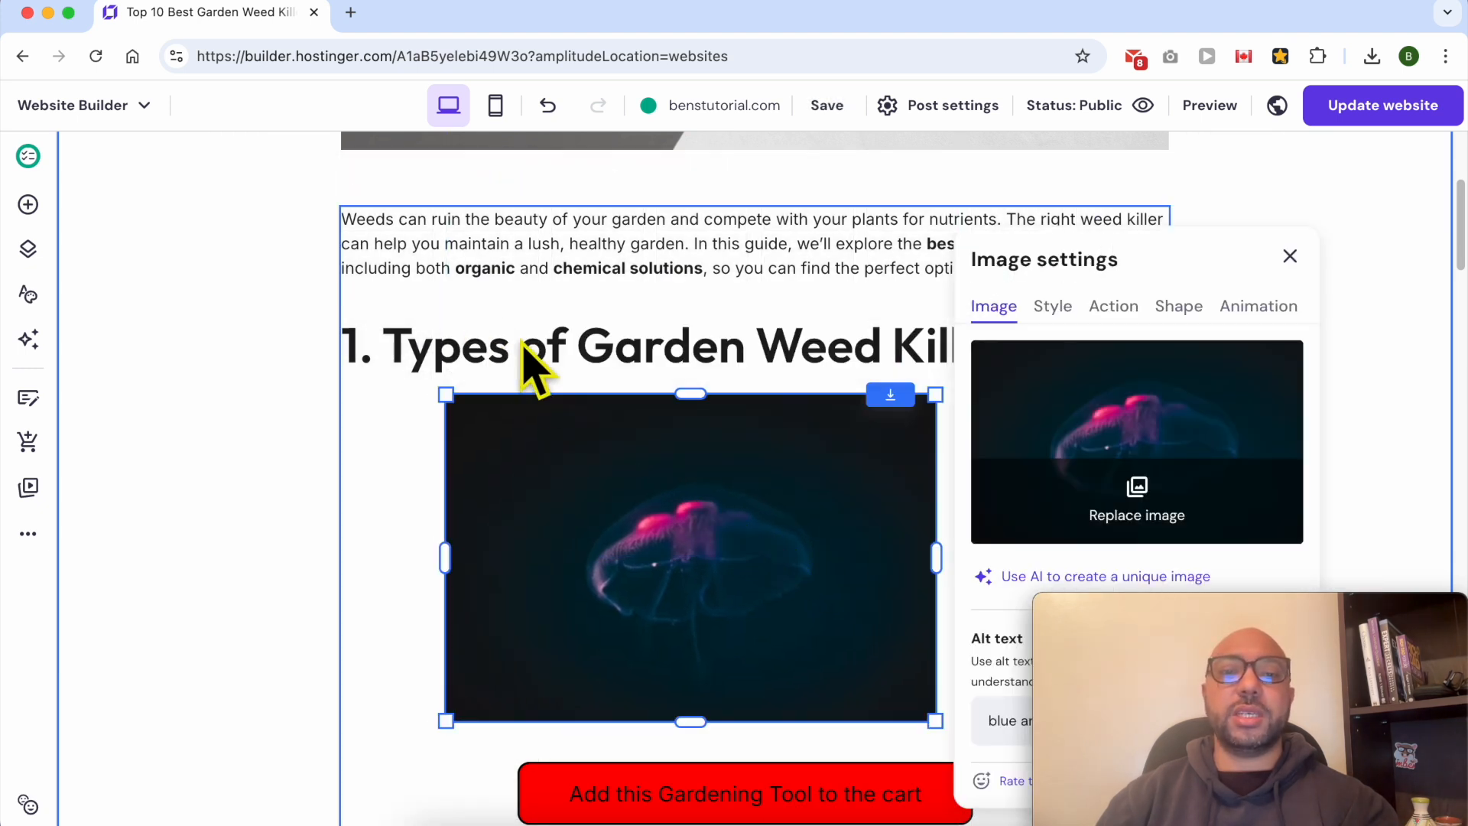
left_click(1137, 519)
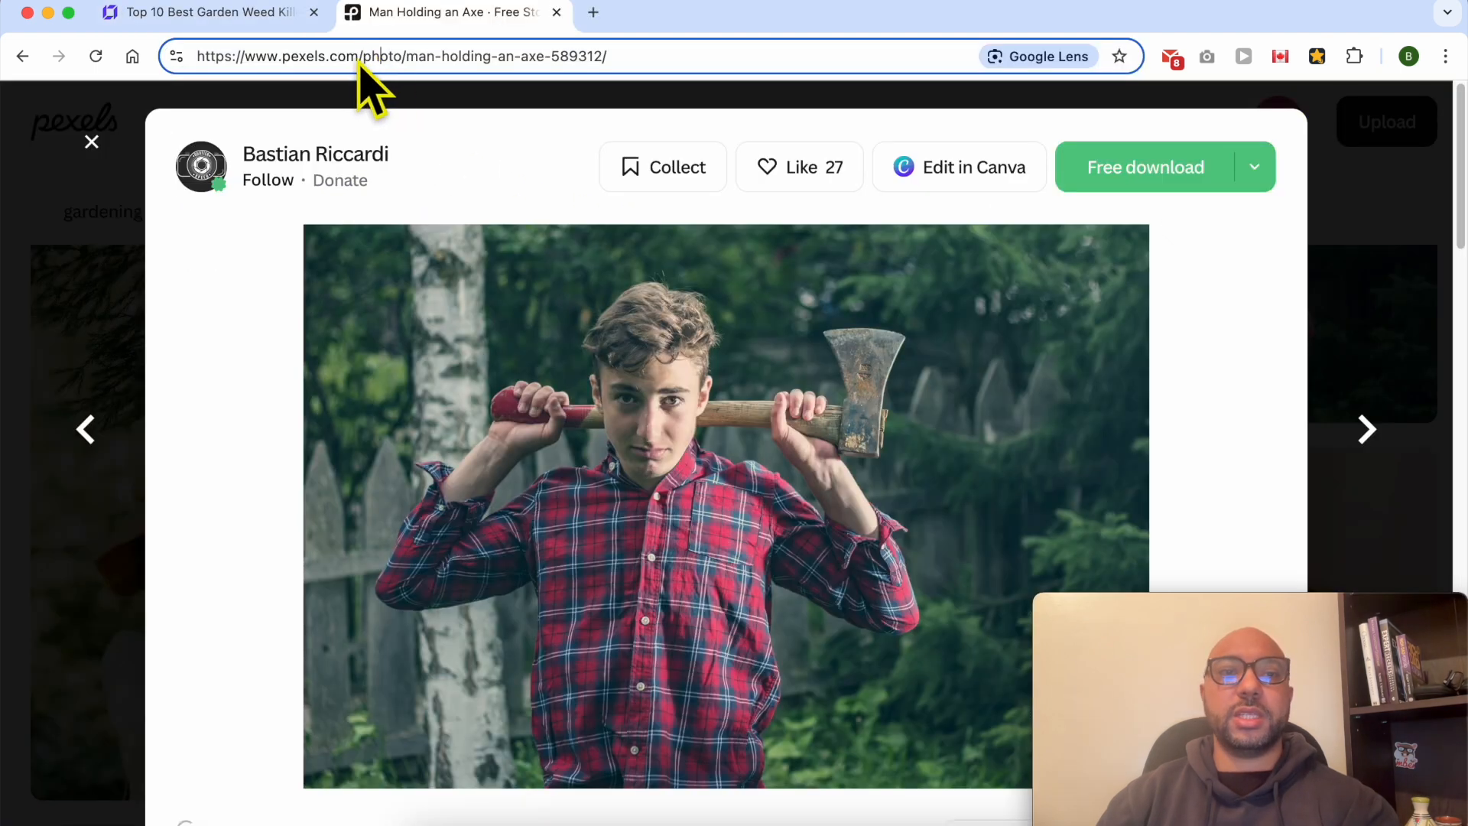
- Copy the "Man Holding an Axe" photo from its Pexels page to the clipboard
left_click_drag(360, 56, 289, 56)
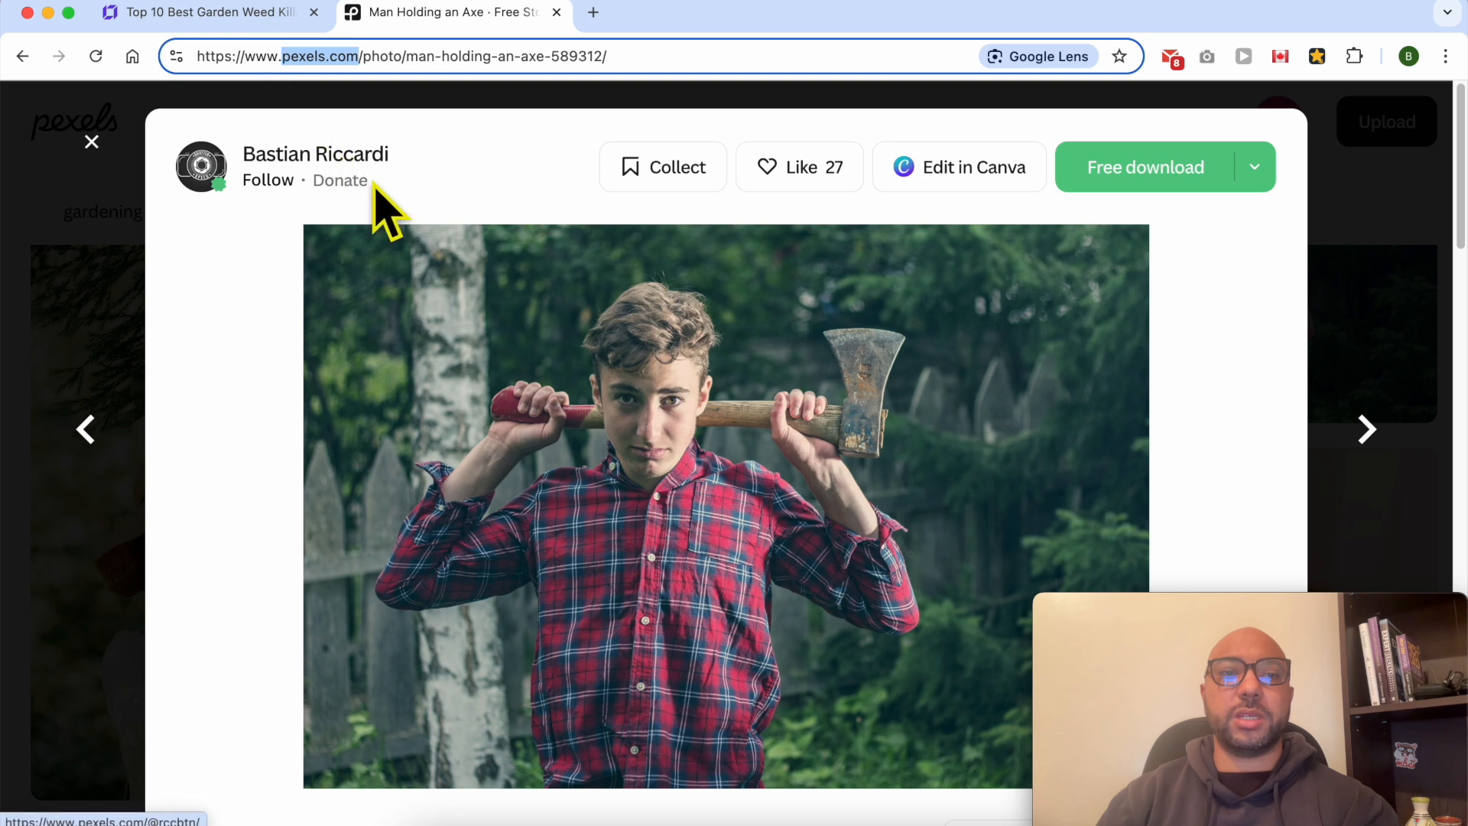
left_click(525, 212)
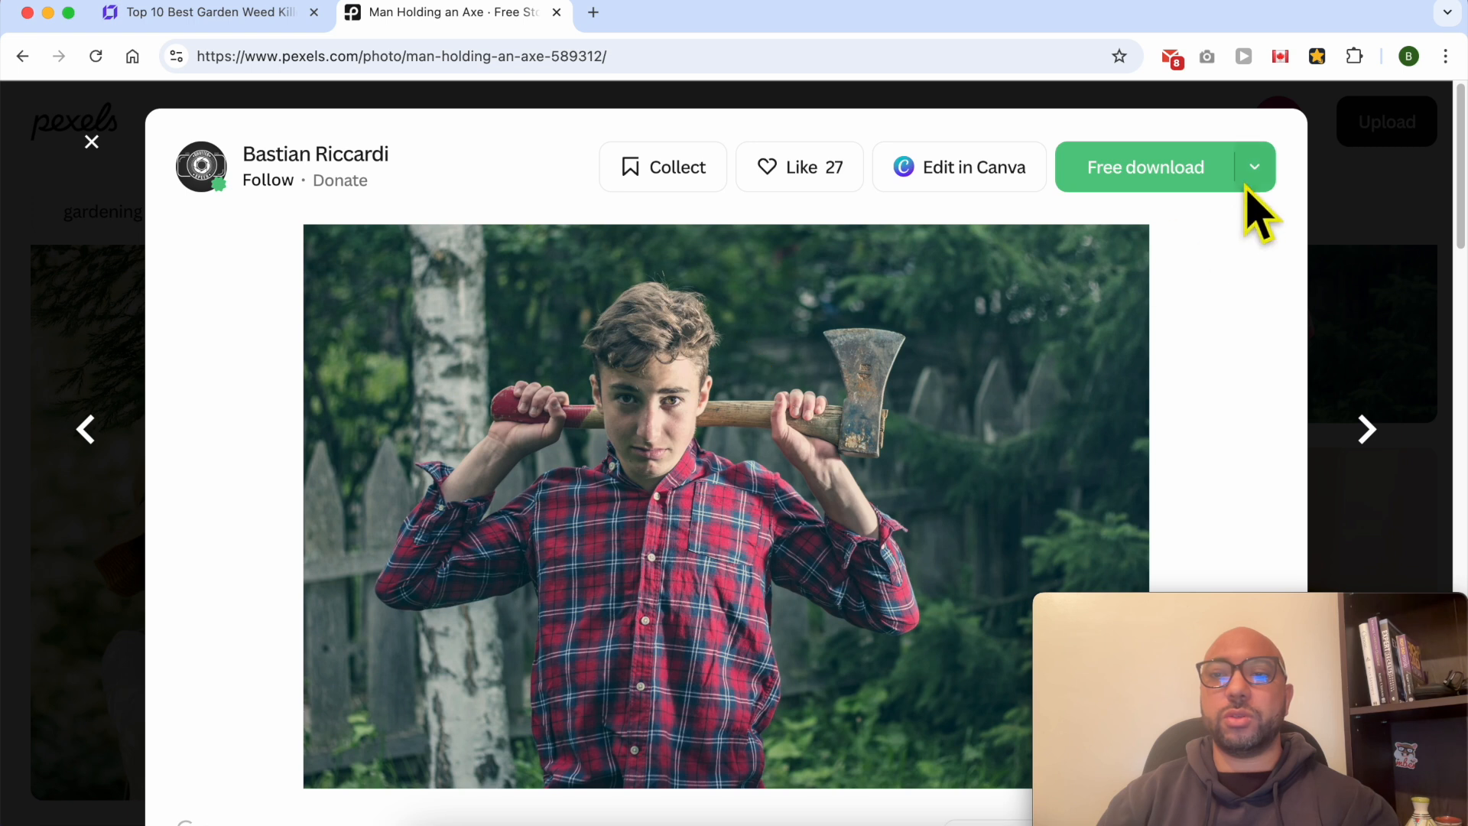
right_click(847, 321)
left_click(864, 380)
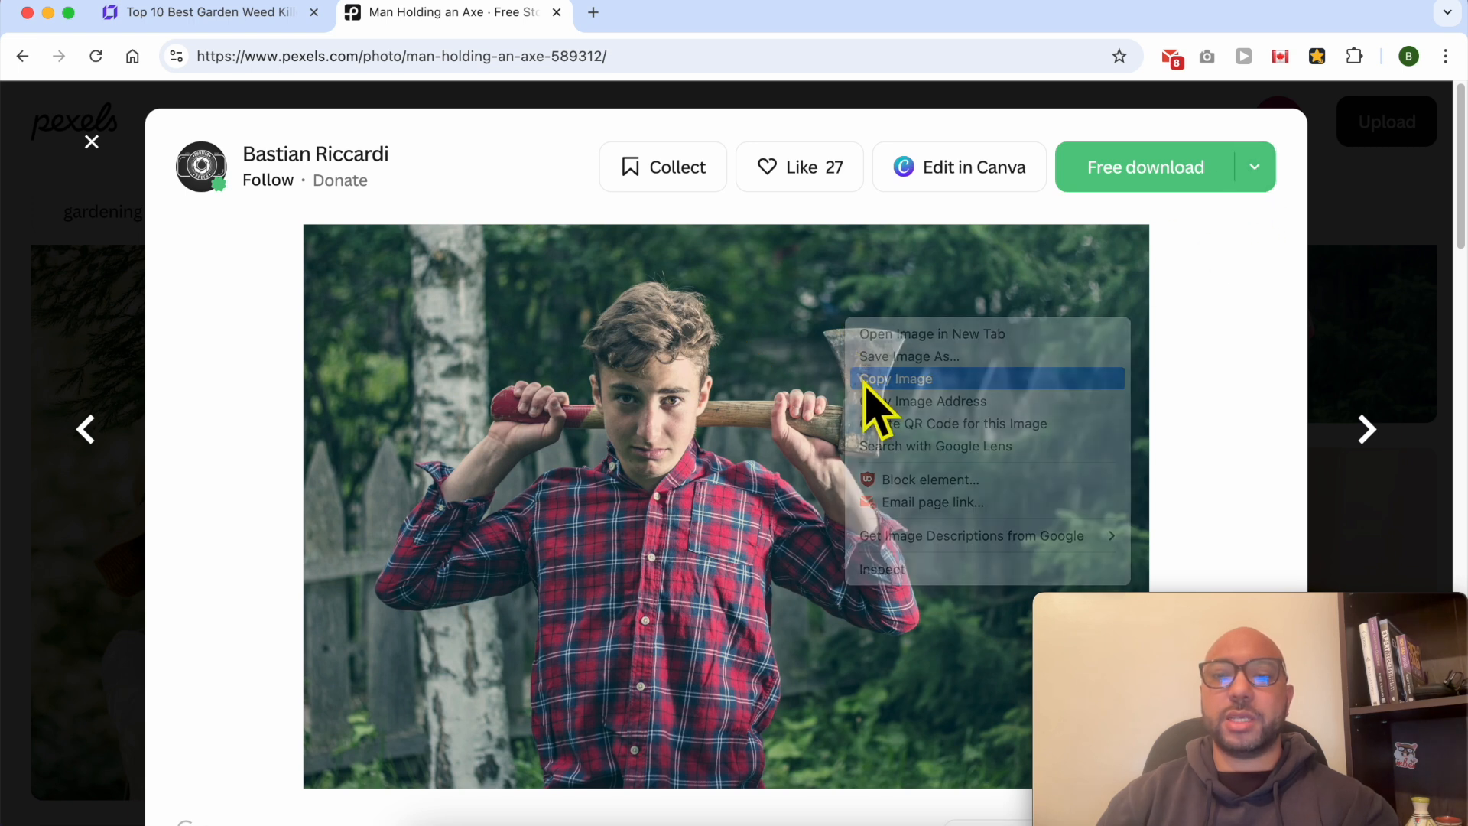
- Go to photopea.com and paste the copied photo as a new document in Photopea
left_click(539, 58)
type("photopea.como")
key("super+a")
type("ph")
key("Return")
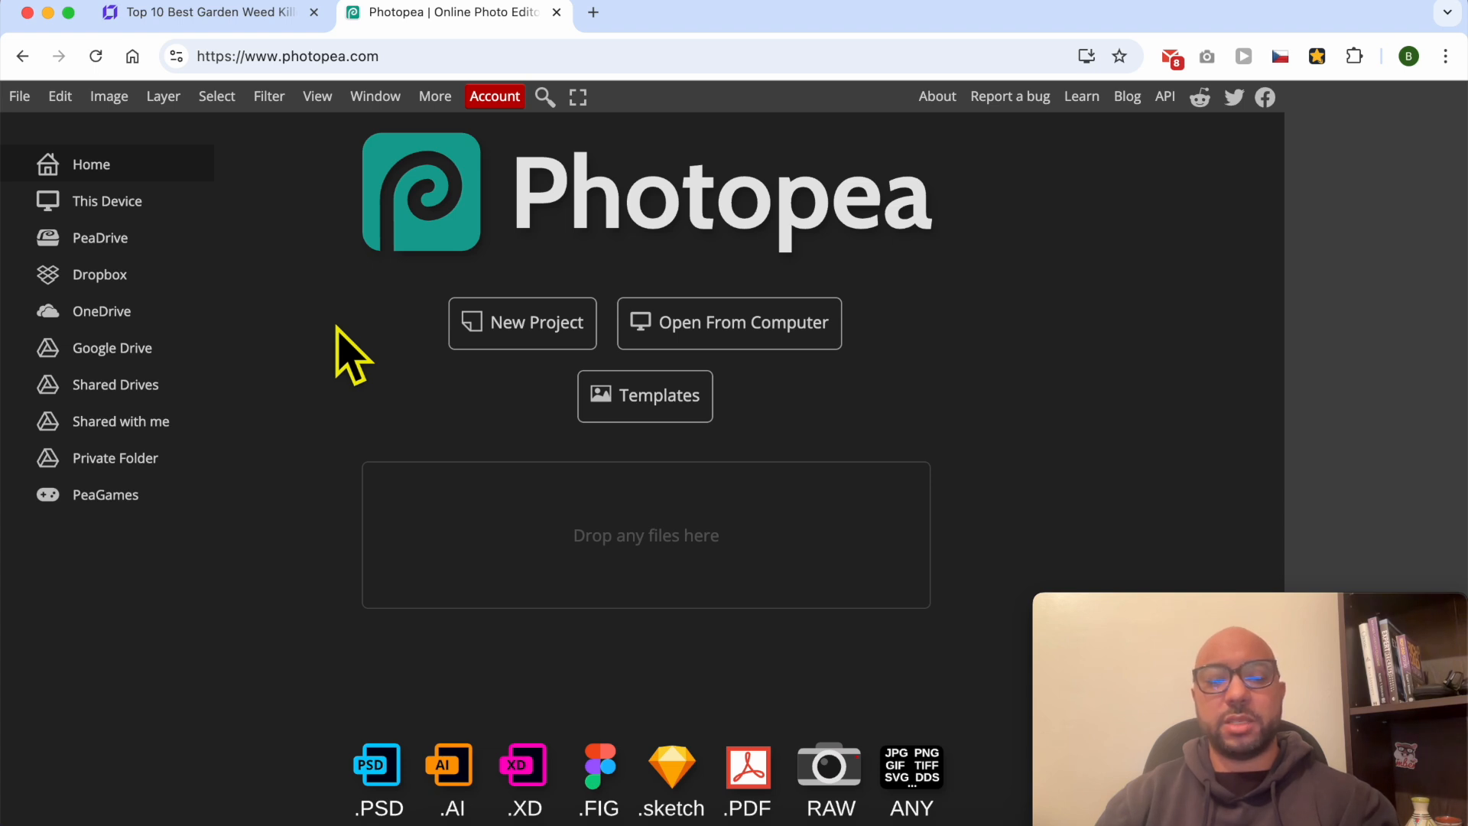
key("super+v")
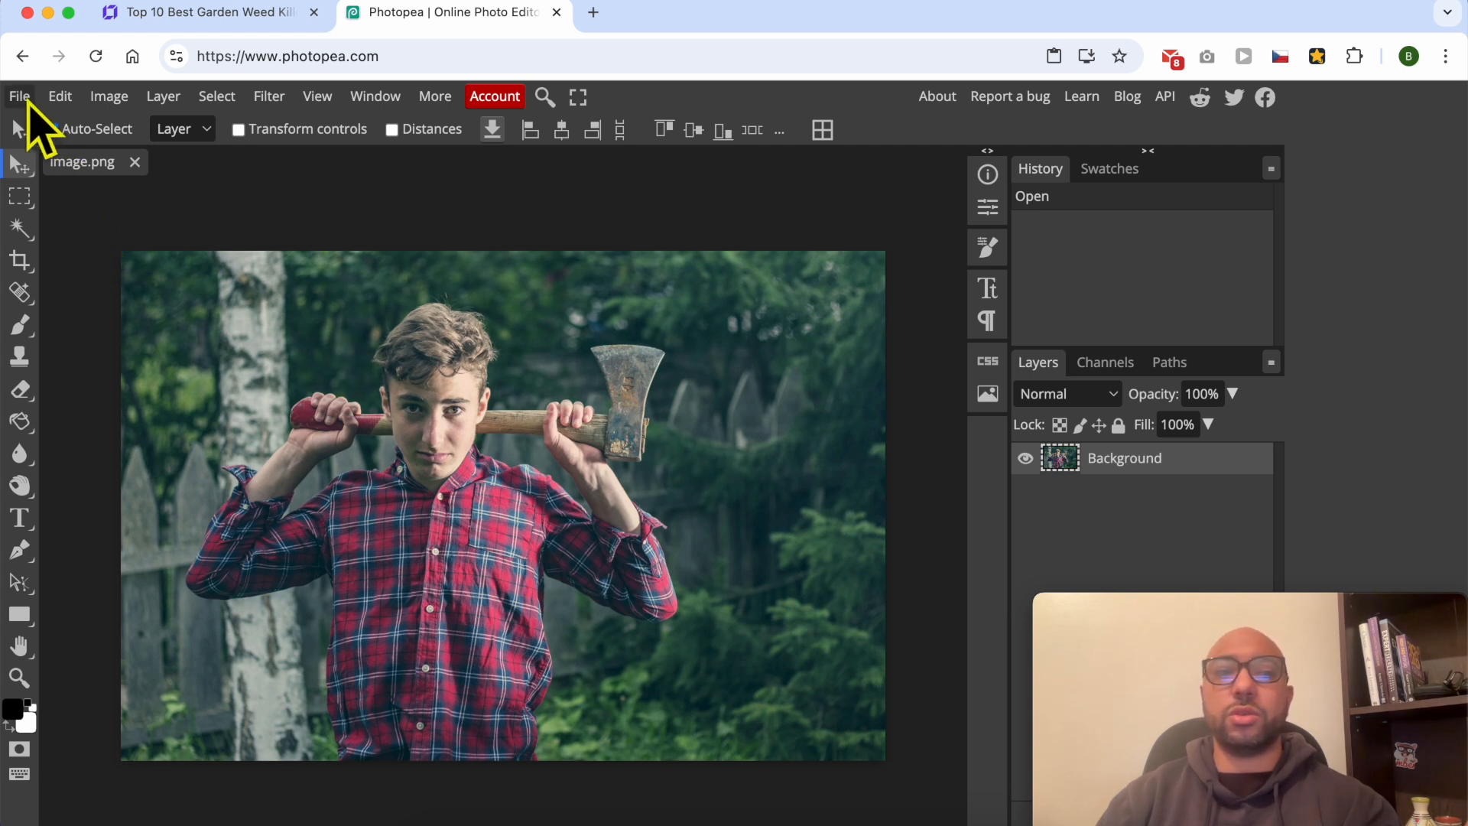
- Start exporting the photo as JPG and set its width to 850 px with proportions kept
left_click(23, 98)
mouse_move(94, 392)
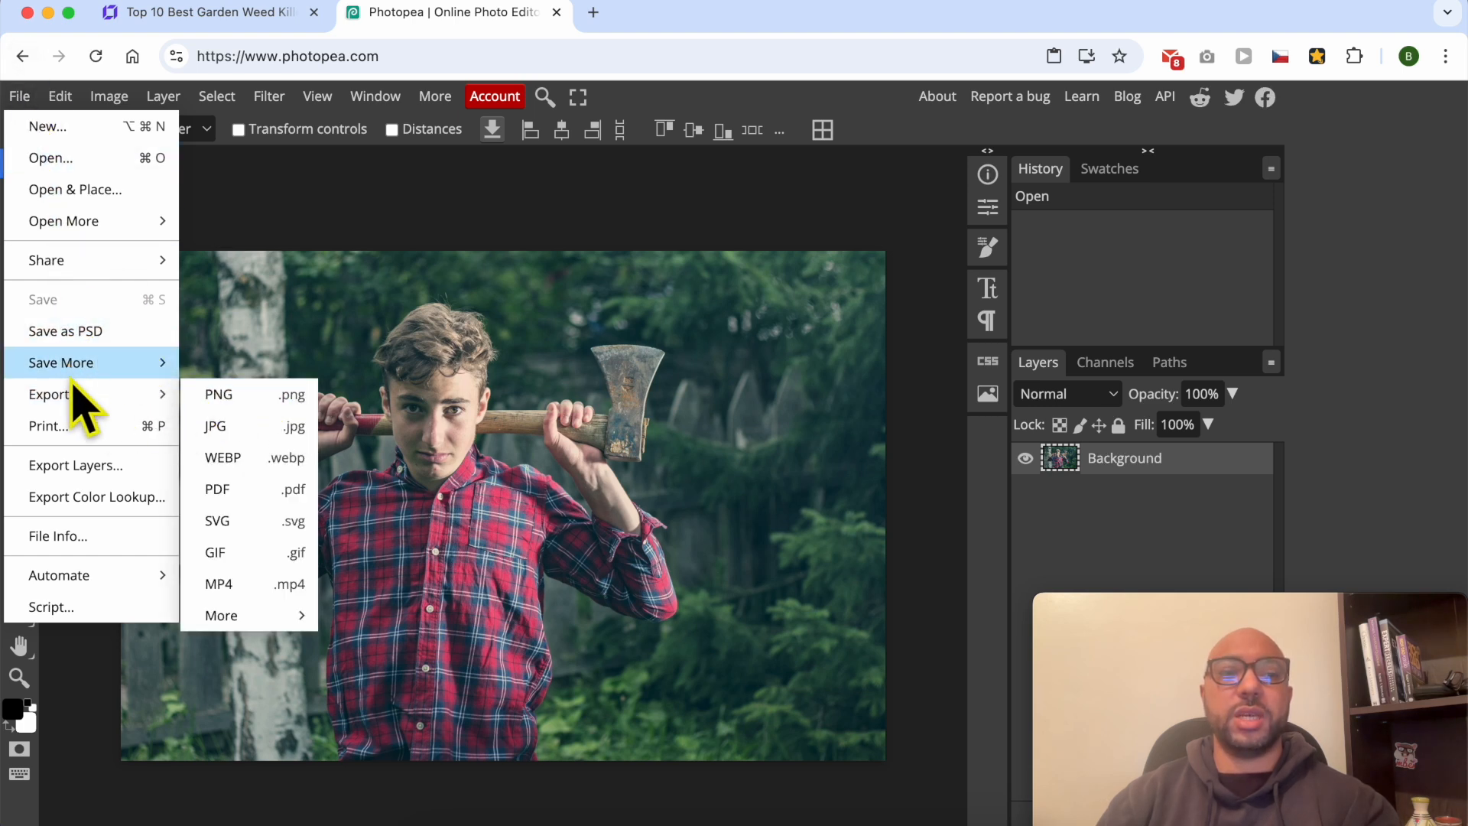
left_click(243, 427)
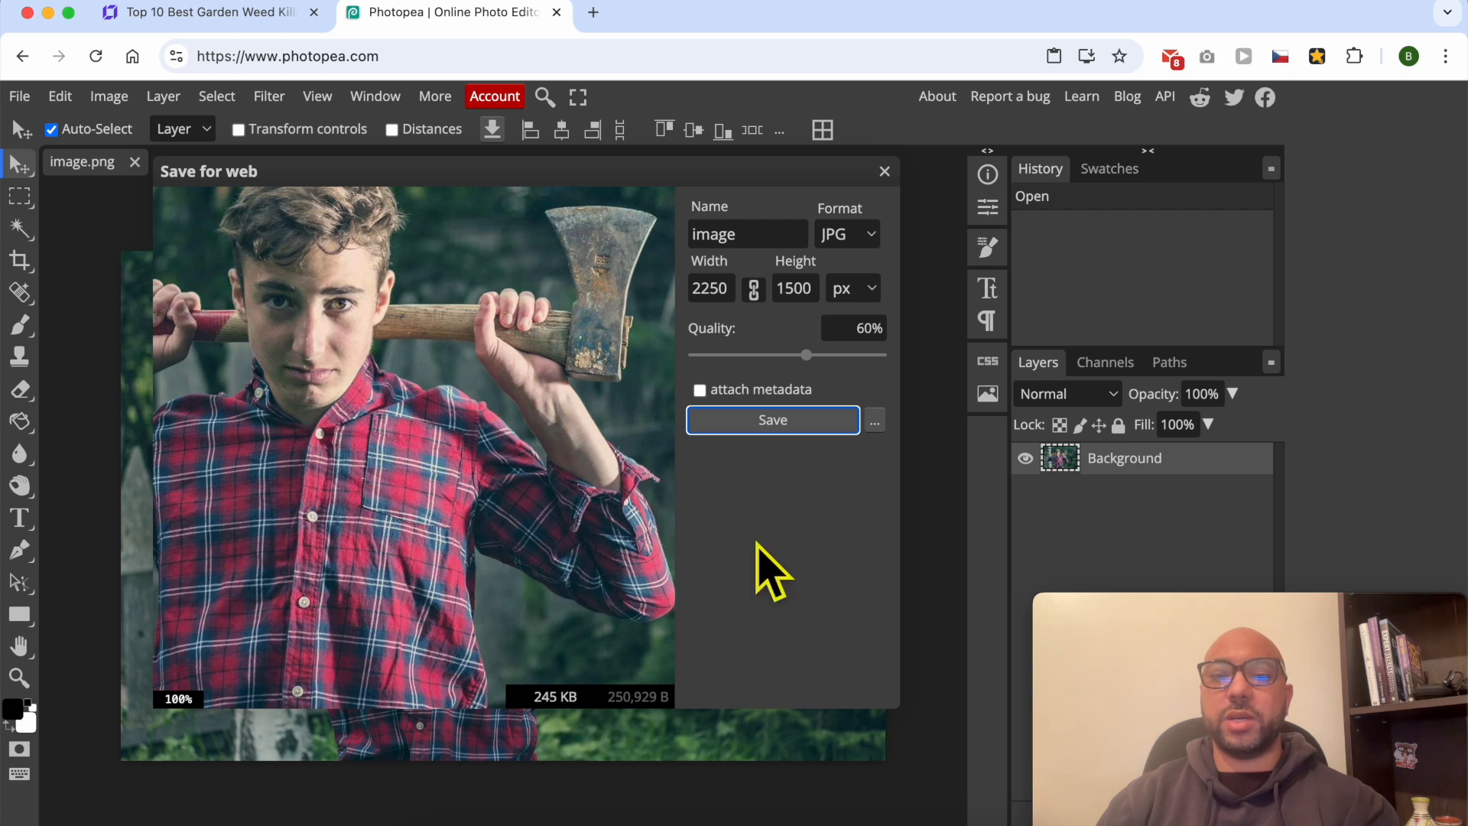
left_click(708, 295)
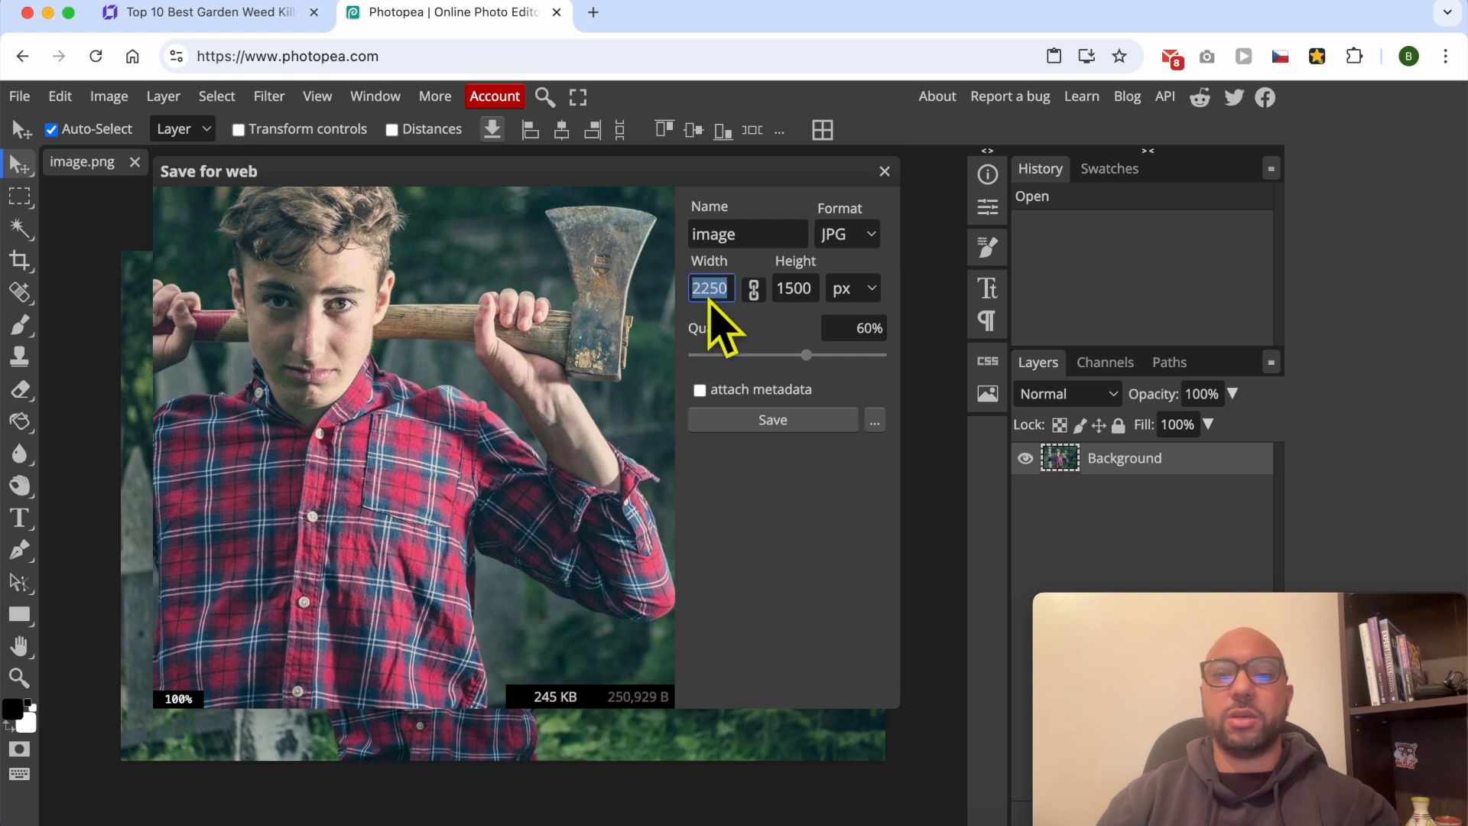
left_click_drag(710, 294, 690, 286)
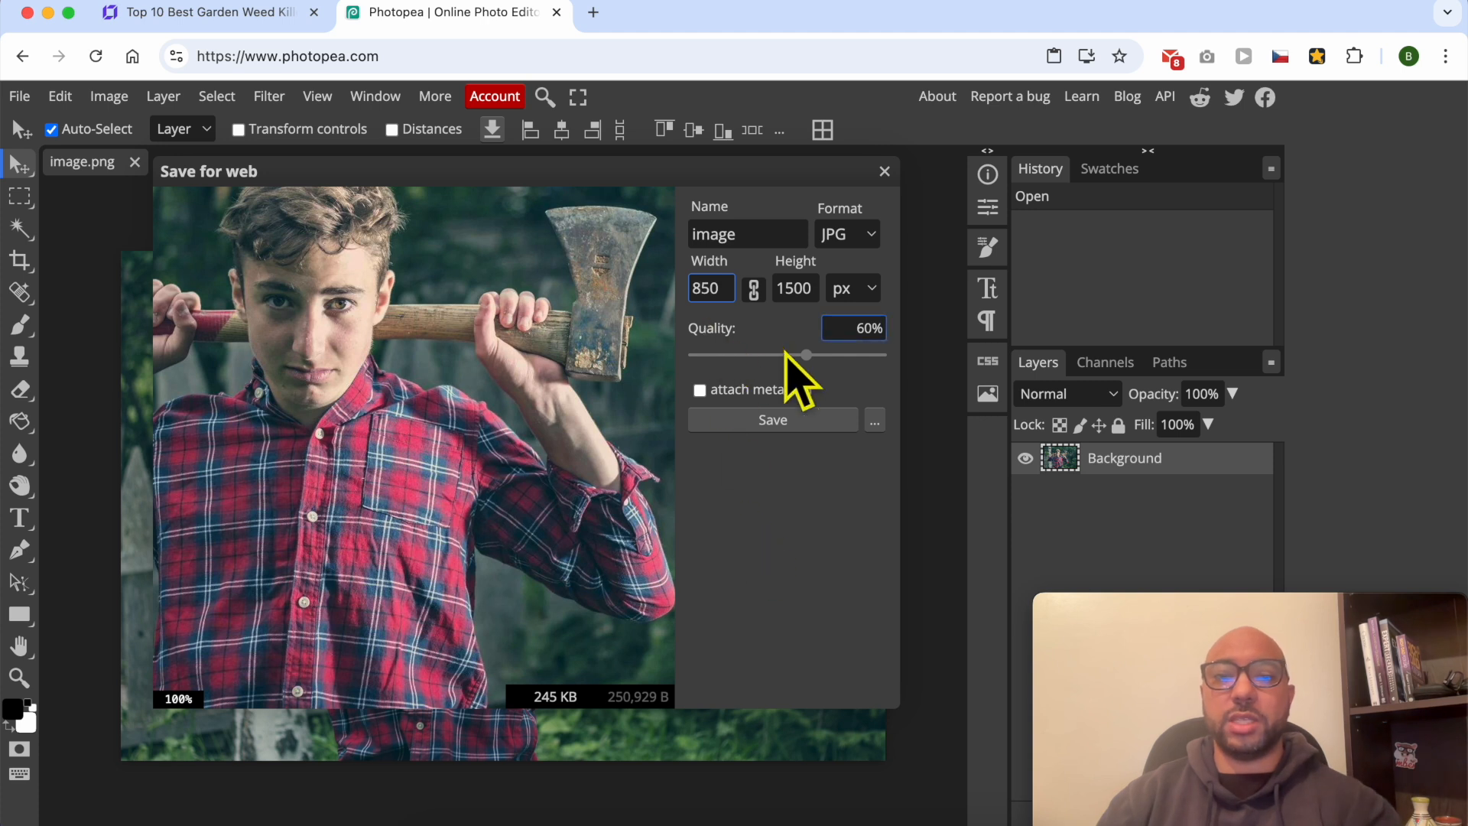
left_click(786, 532)
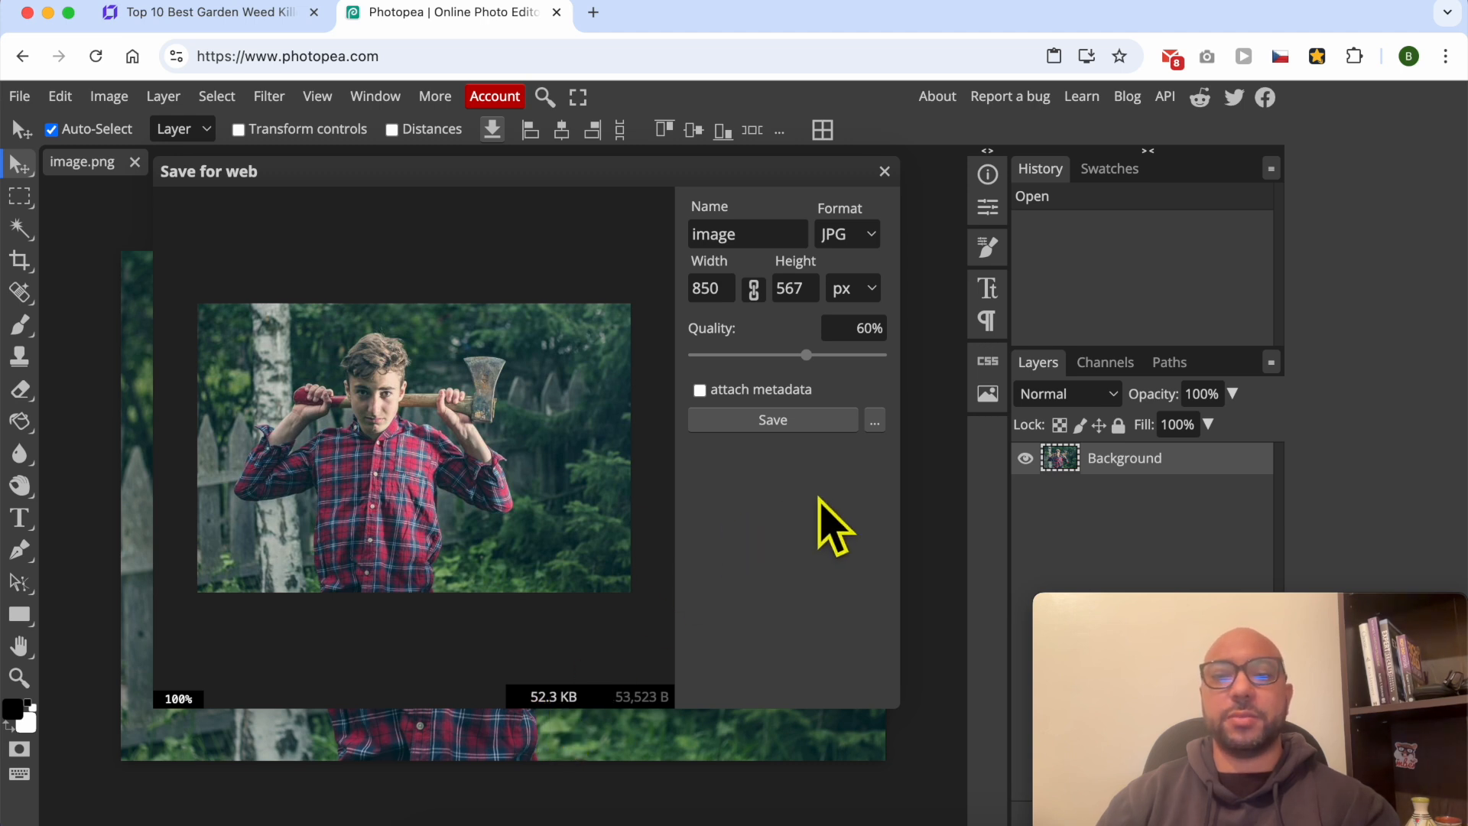
- Set the JPG quality to 74% and save the exported image to the computer
left_click_drag(806, 355, 835, 377)
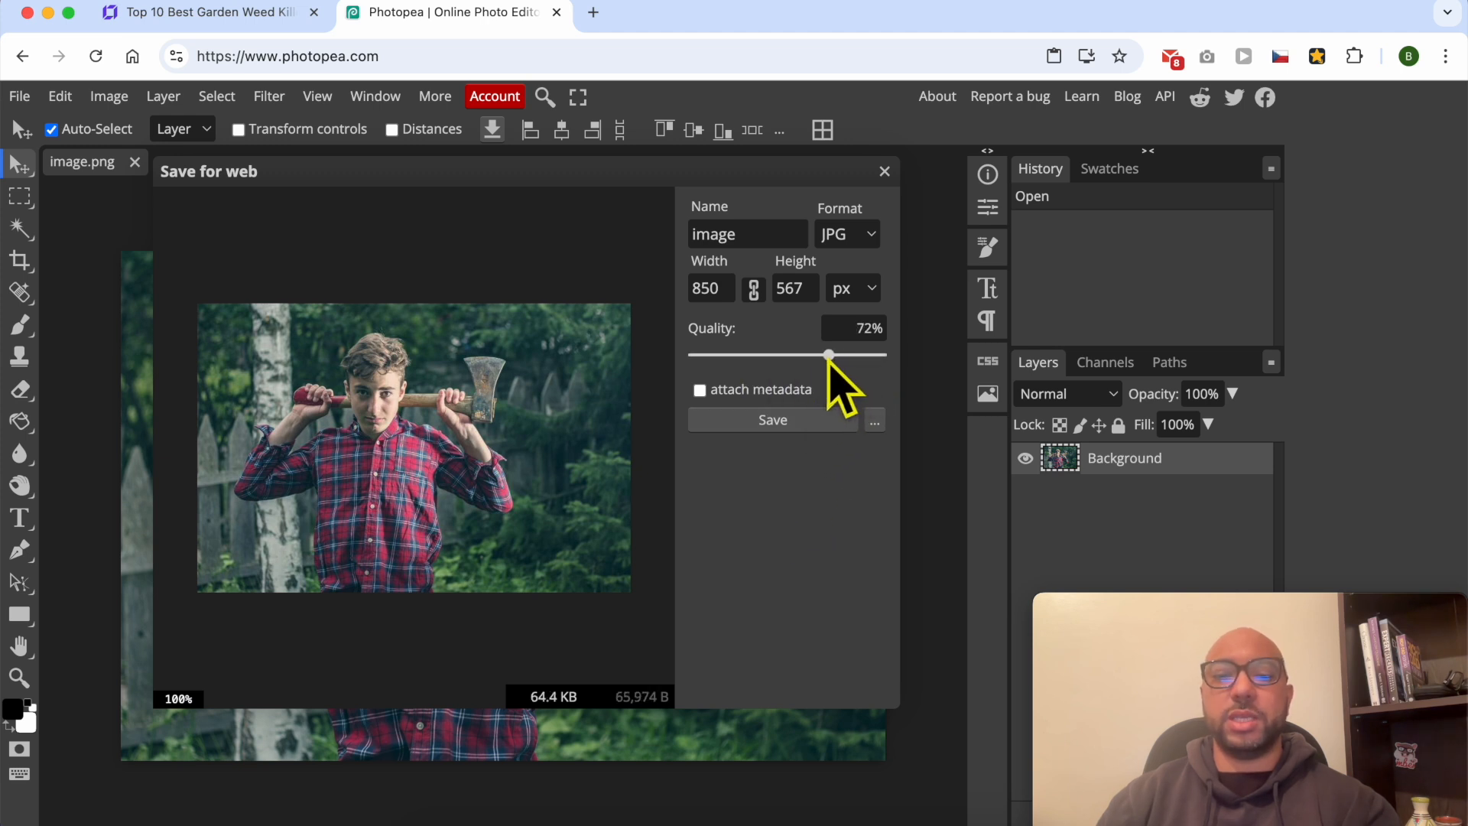
left_click(872, 355)
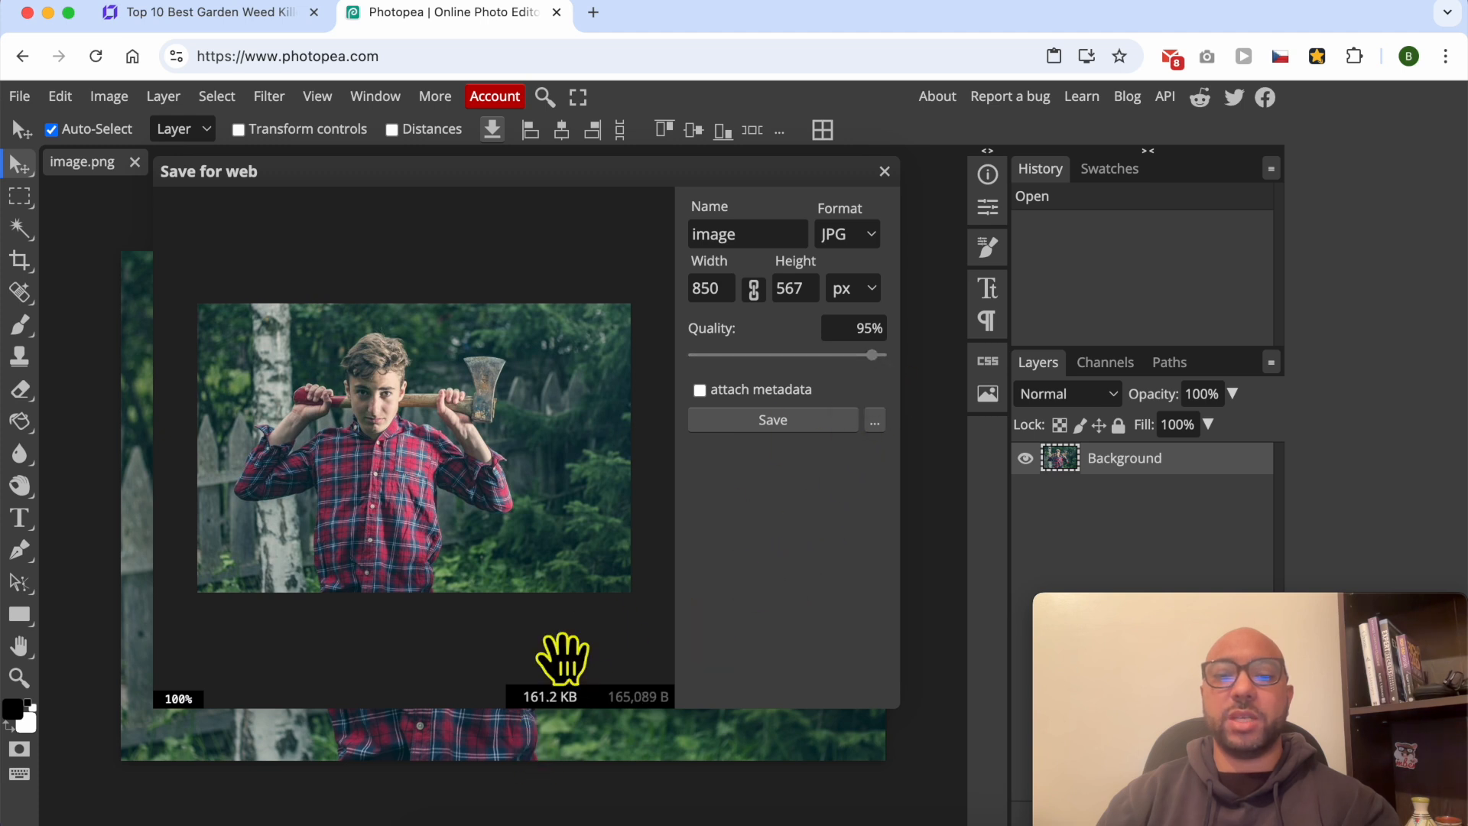
left_click_drag(872, 355, 832, 357)
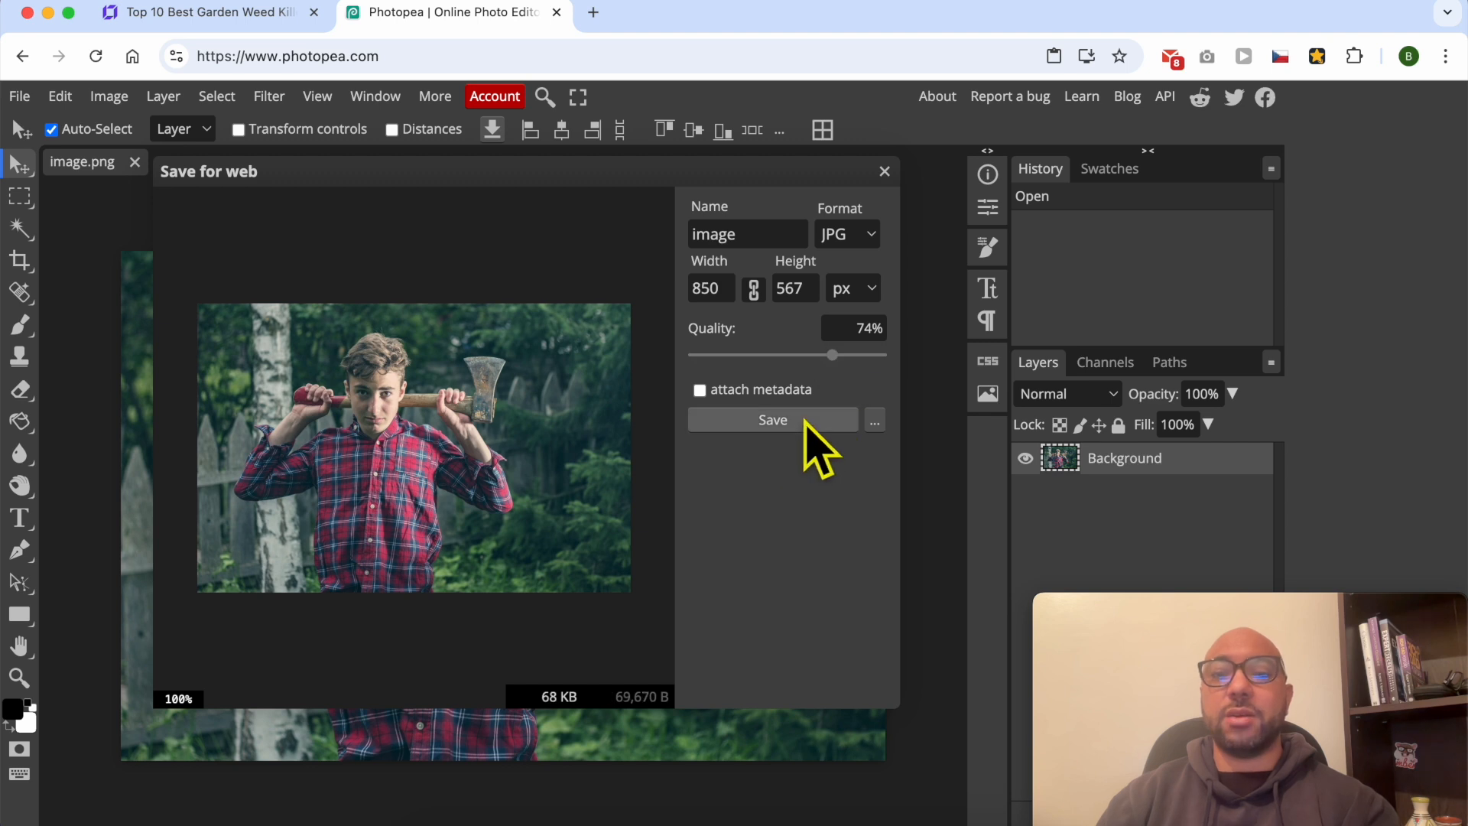
left_click(803, 419)
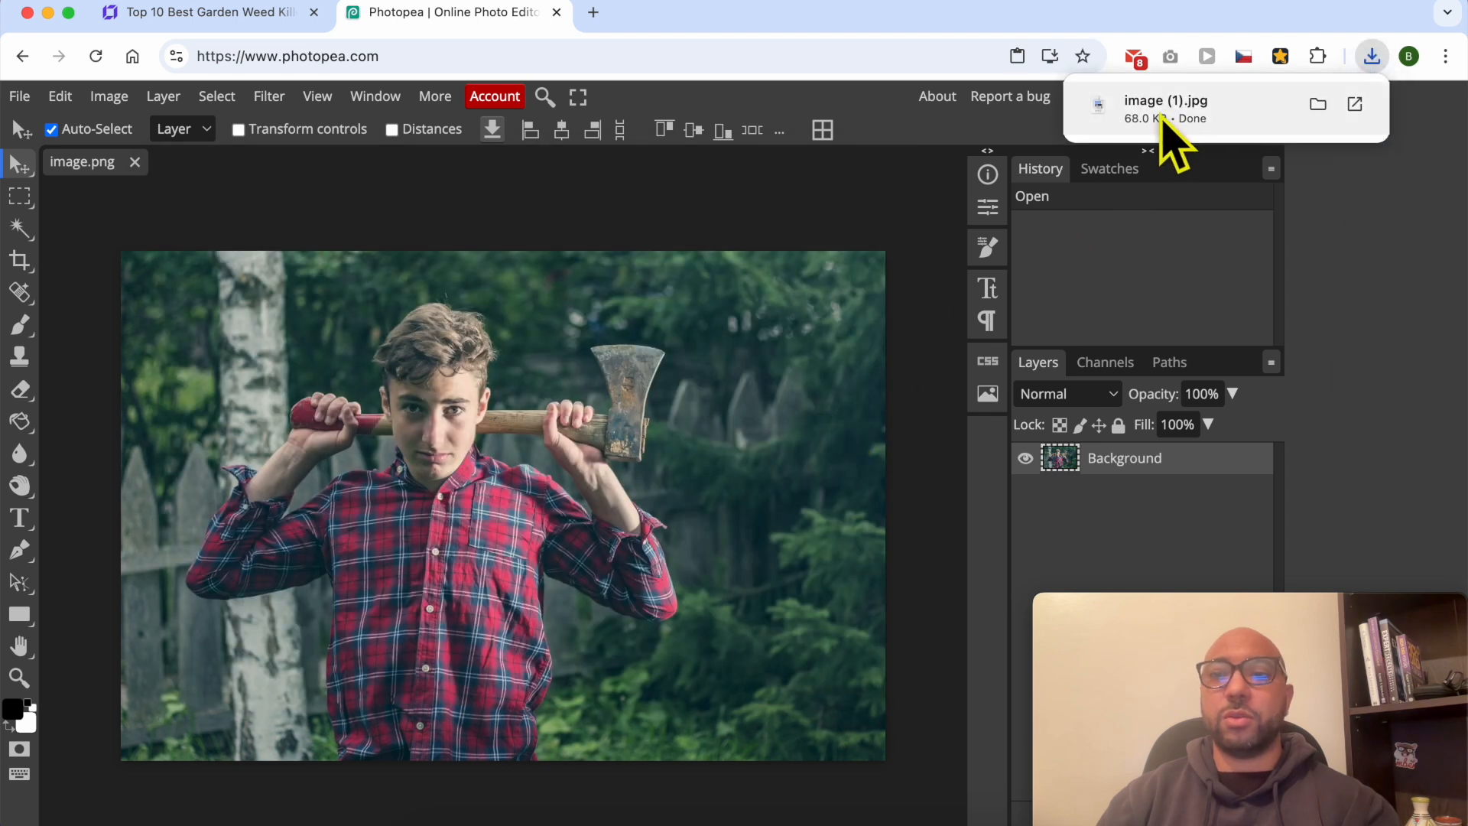
- Return to the Hostinger Website Builder, close the media library, and start replacing the placeholder image again from its settings
left_click(249, 13)
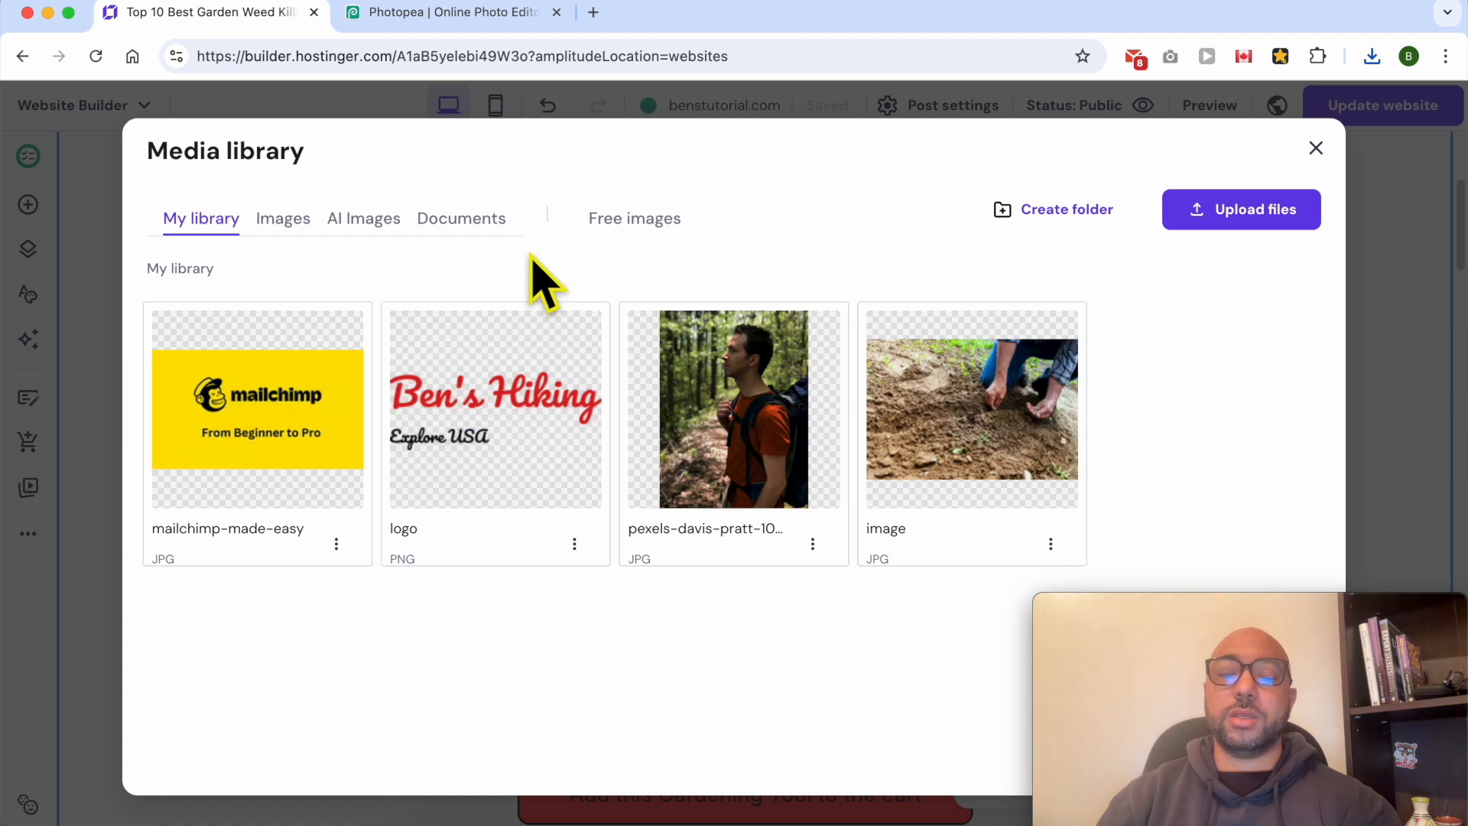
left_click(1316, 149)
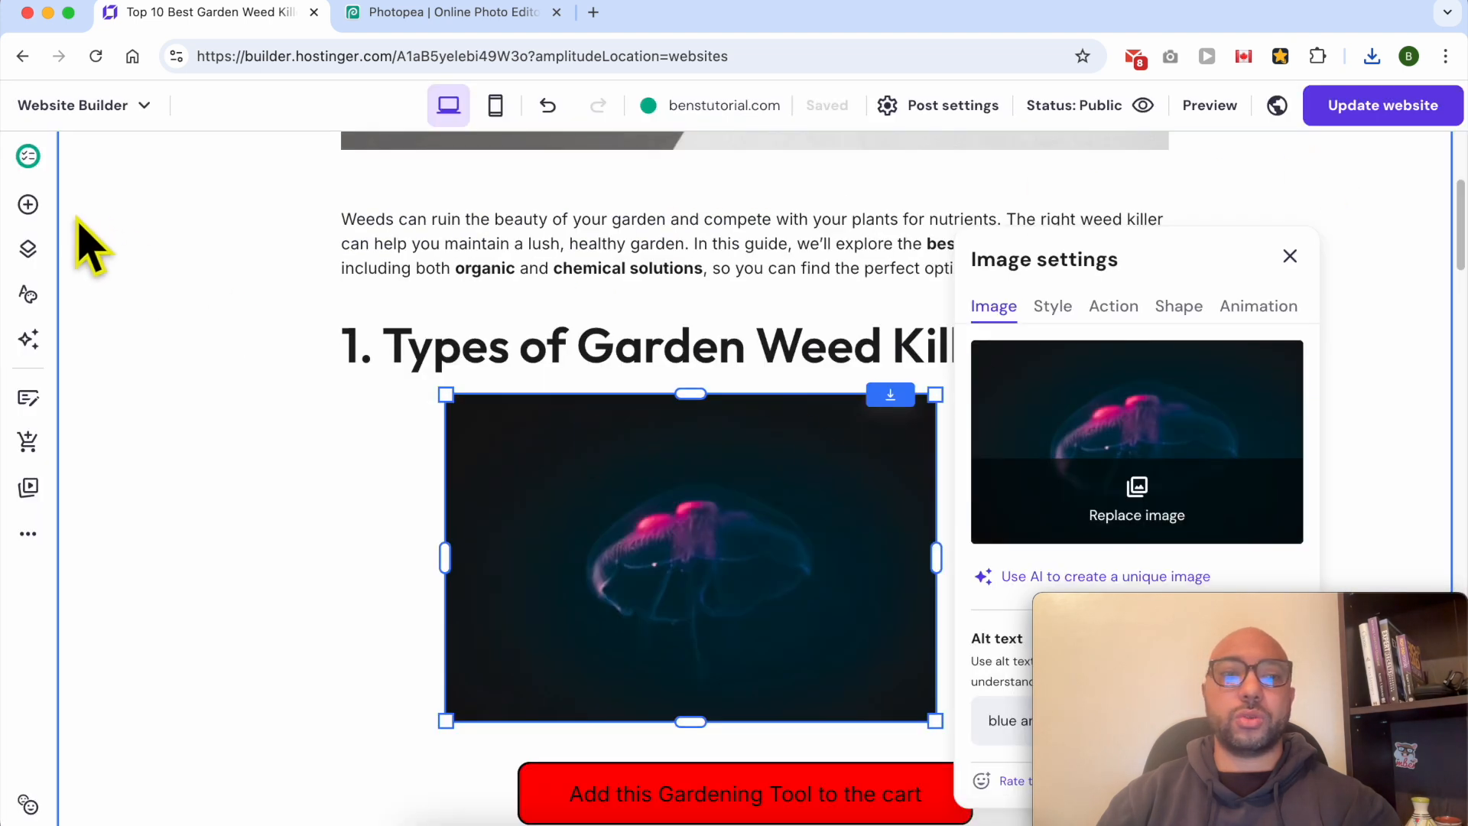
left_click(29, 204)
left_click(615, 436)
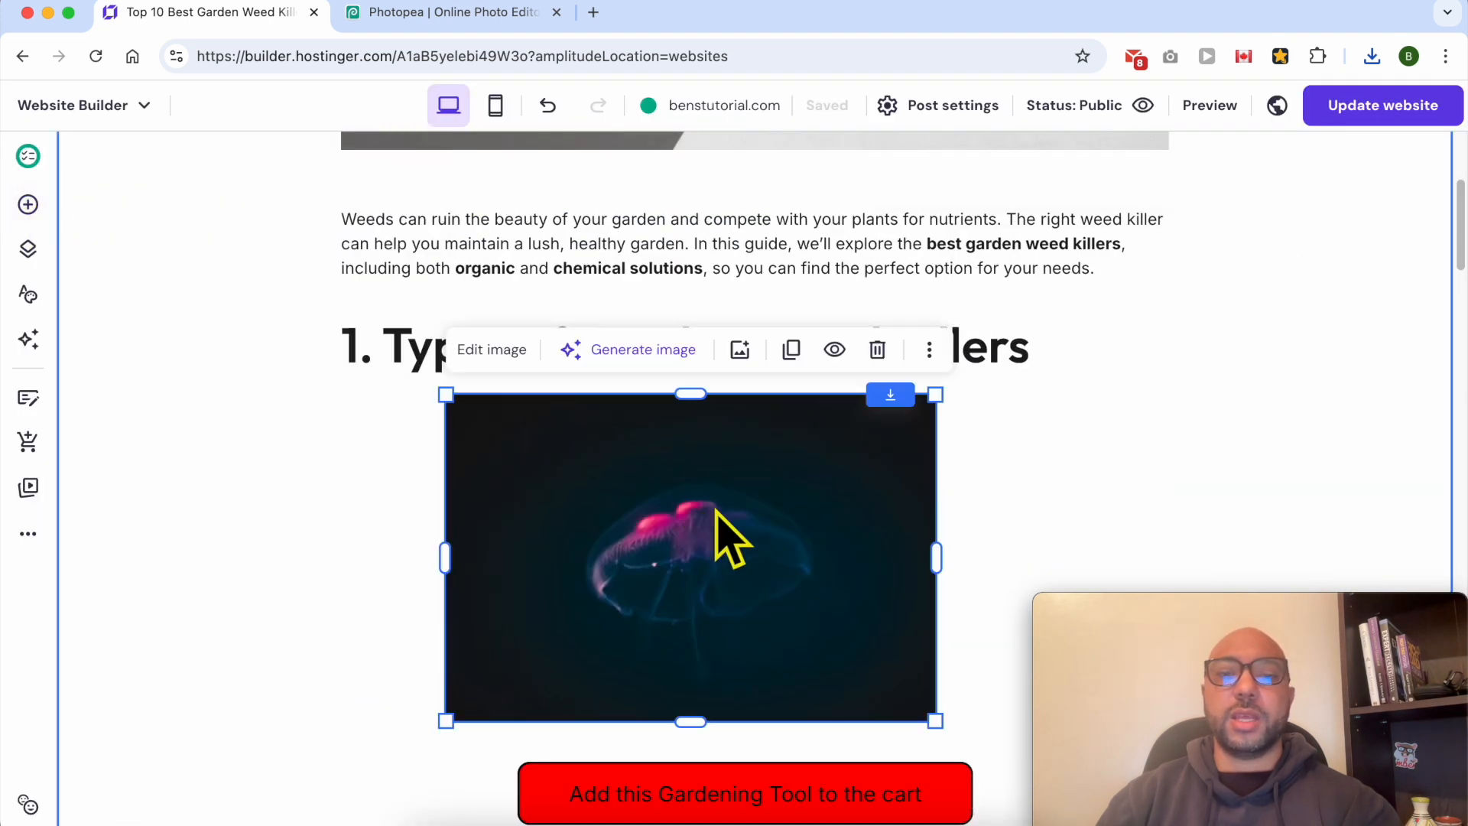
left_click(492, 348)
left_click(1137, 483)
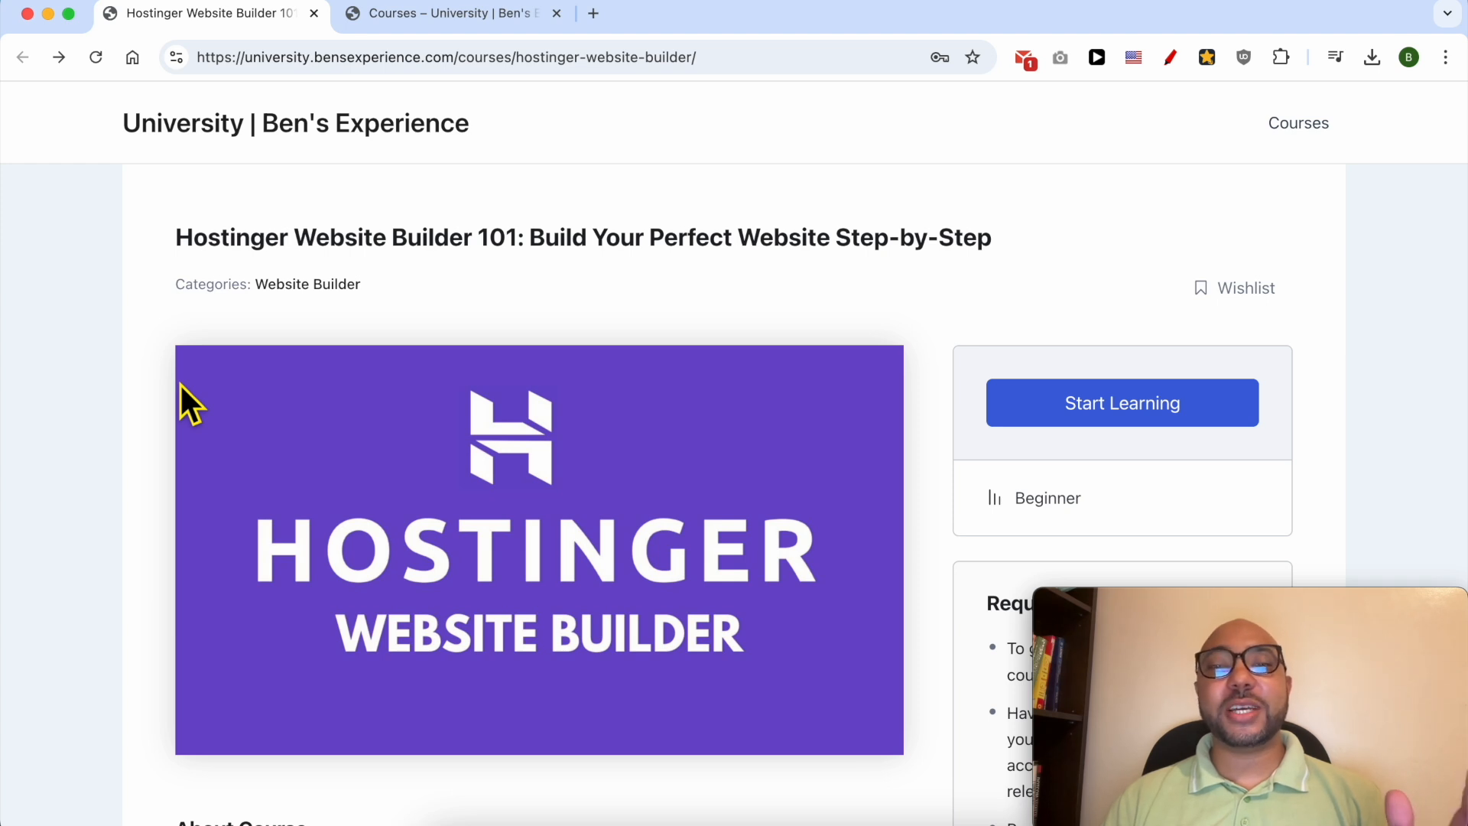
left_click_drag(180, 250, 487, 258)
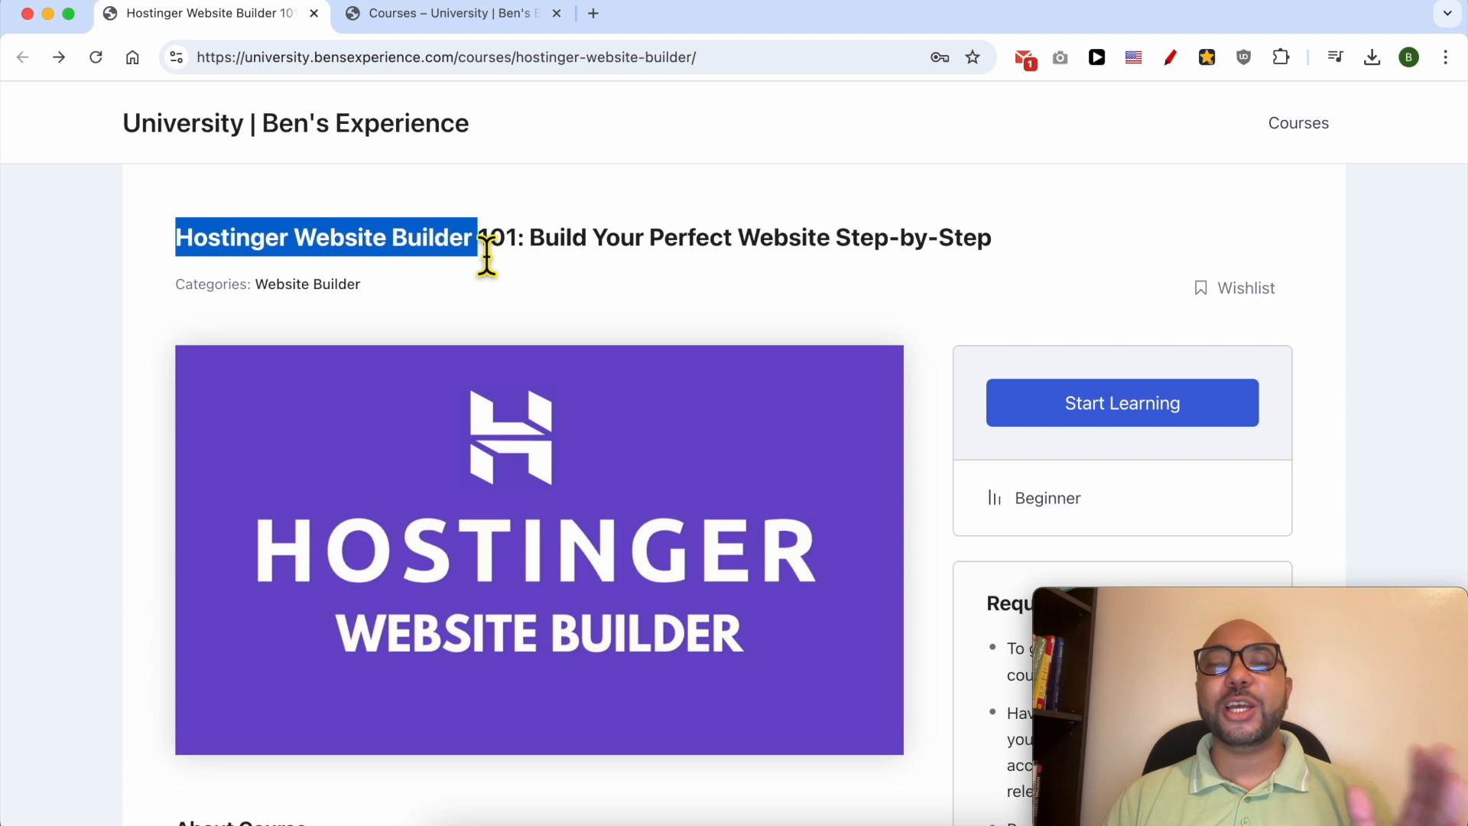
- Browse the Hostinger Website Builder 101 course page, expanding the Website Setup and Design and the Content Creation and Management lesson lists
scroll(474, 291, "down", 10)
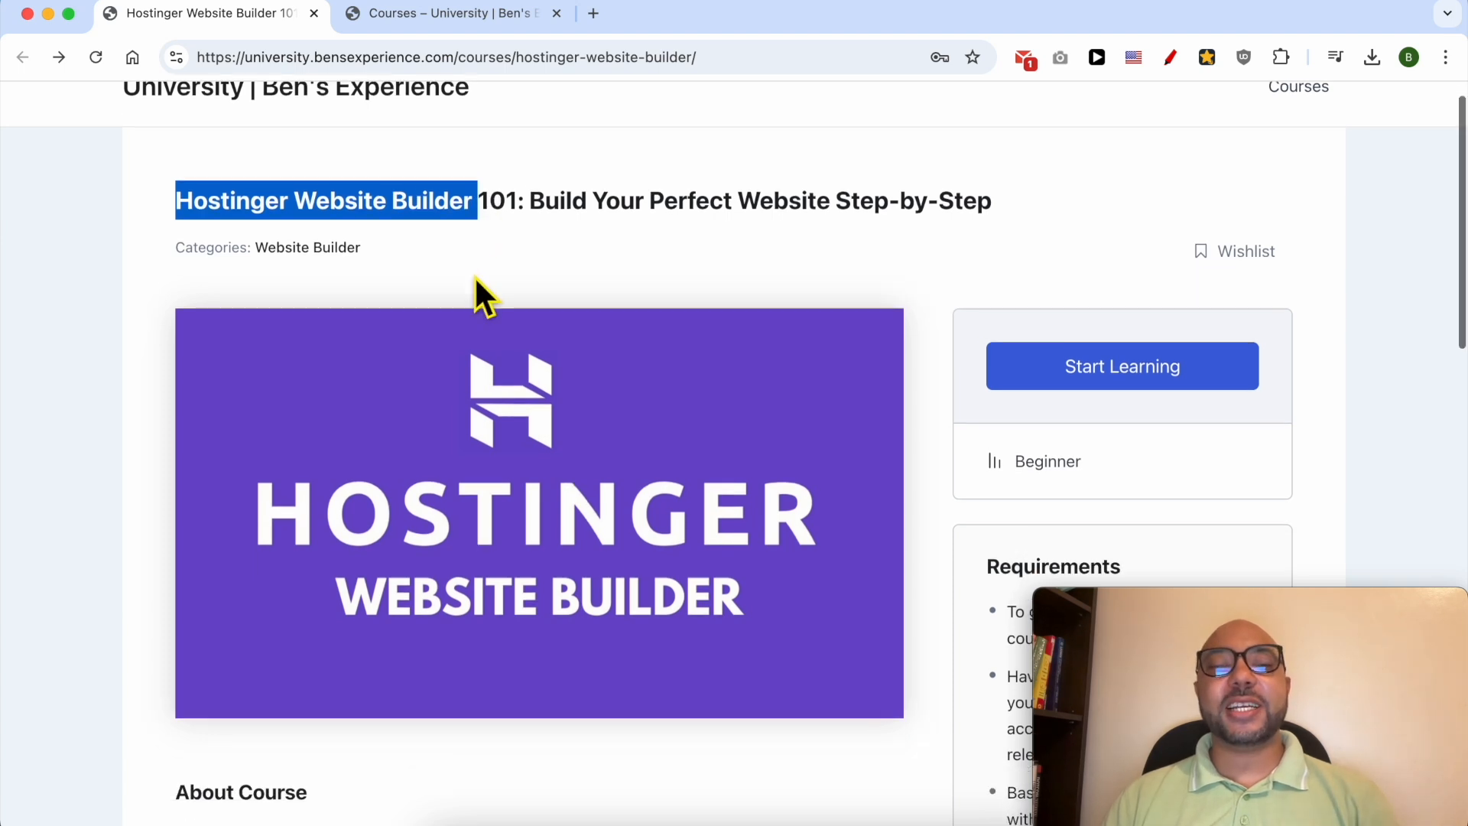
scroll(457, 337, "down", 6)
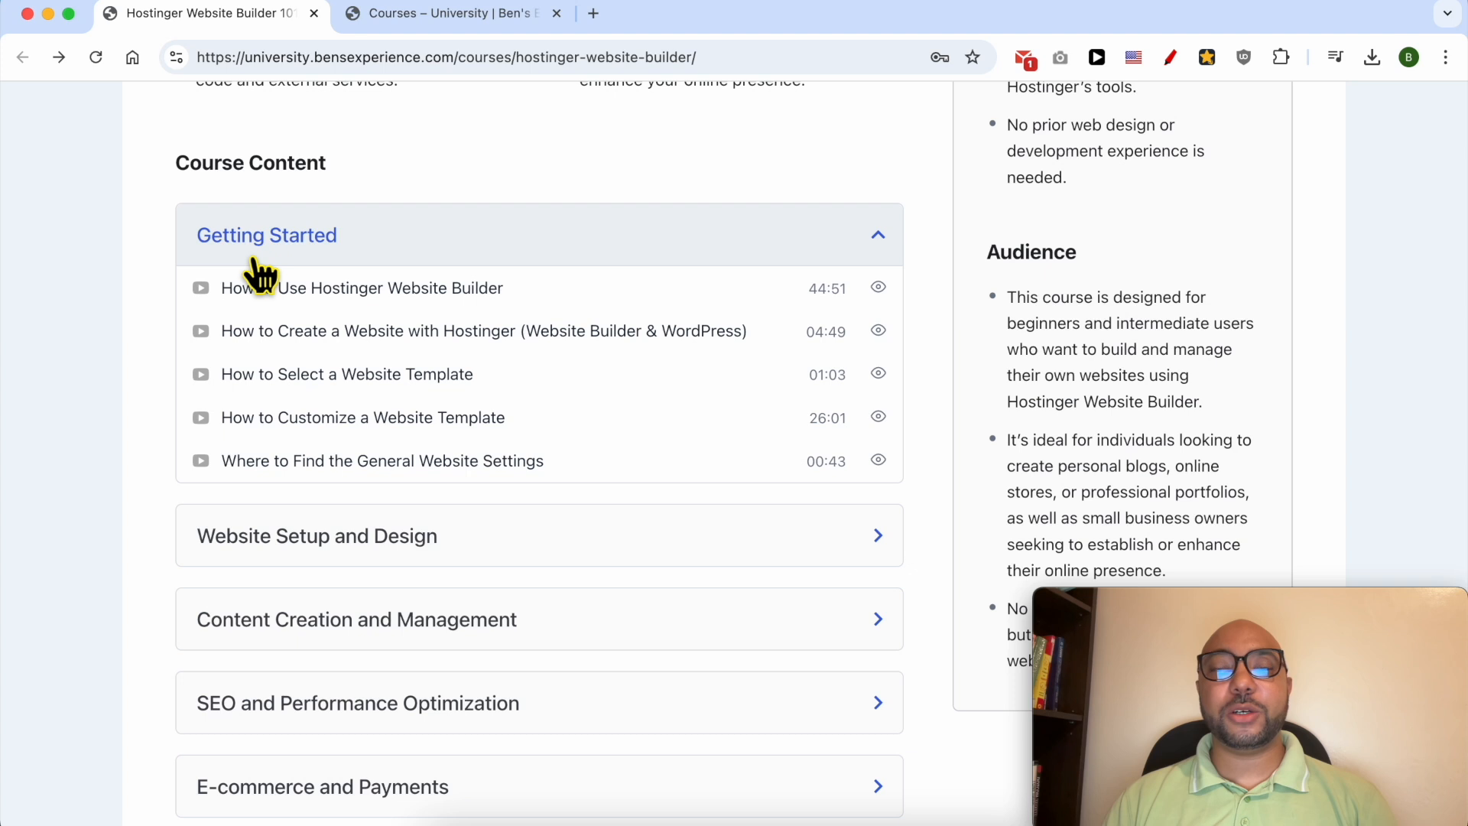
scroll(275, 321, "down", 3)
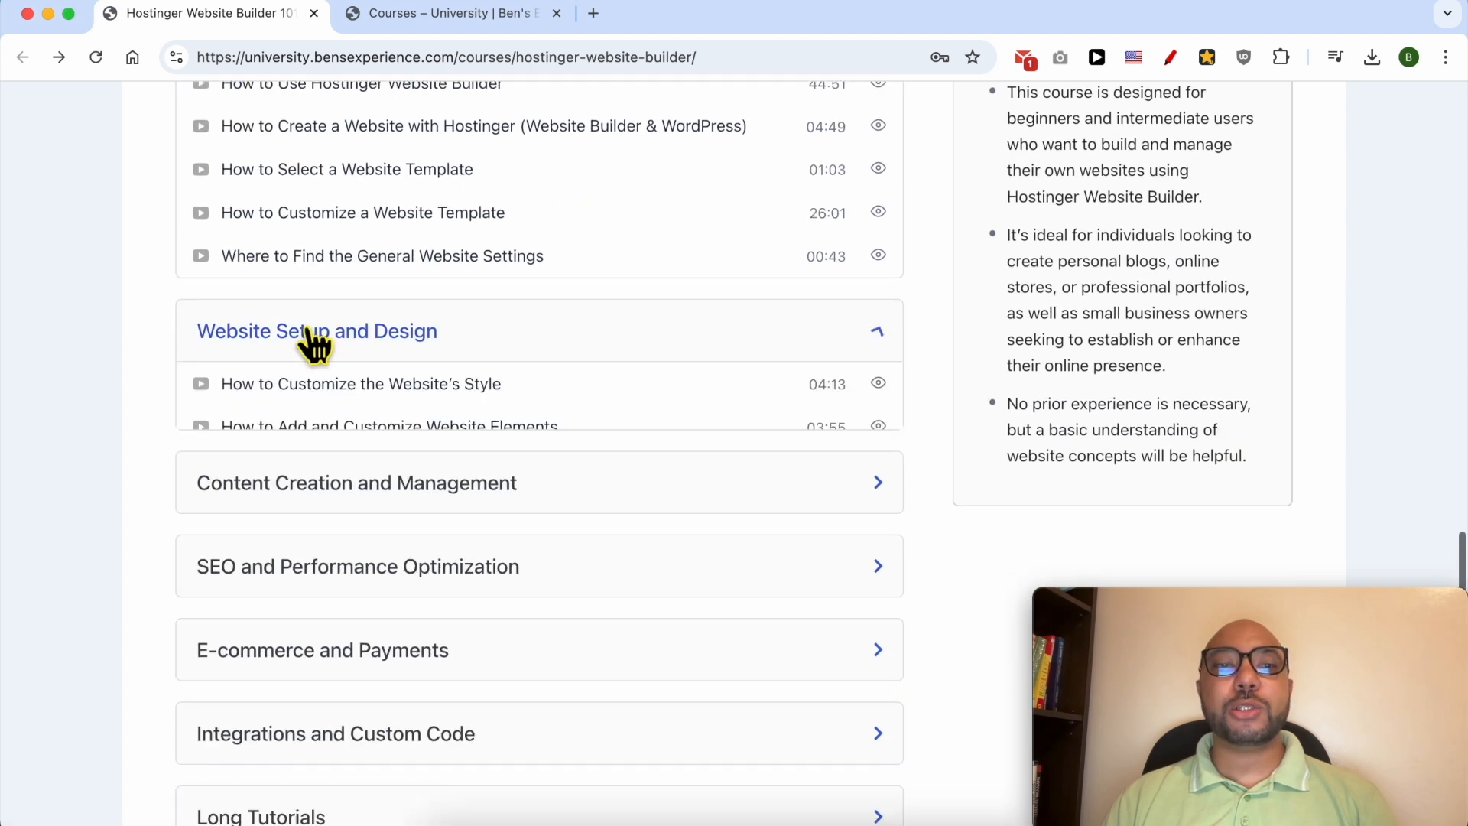
left_click(313, 336)
scroll(313, 360, "down", 5)
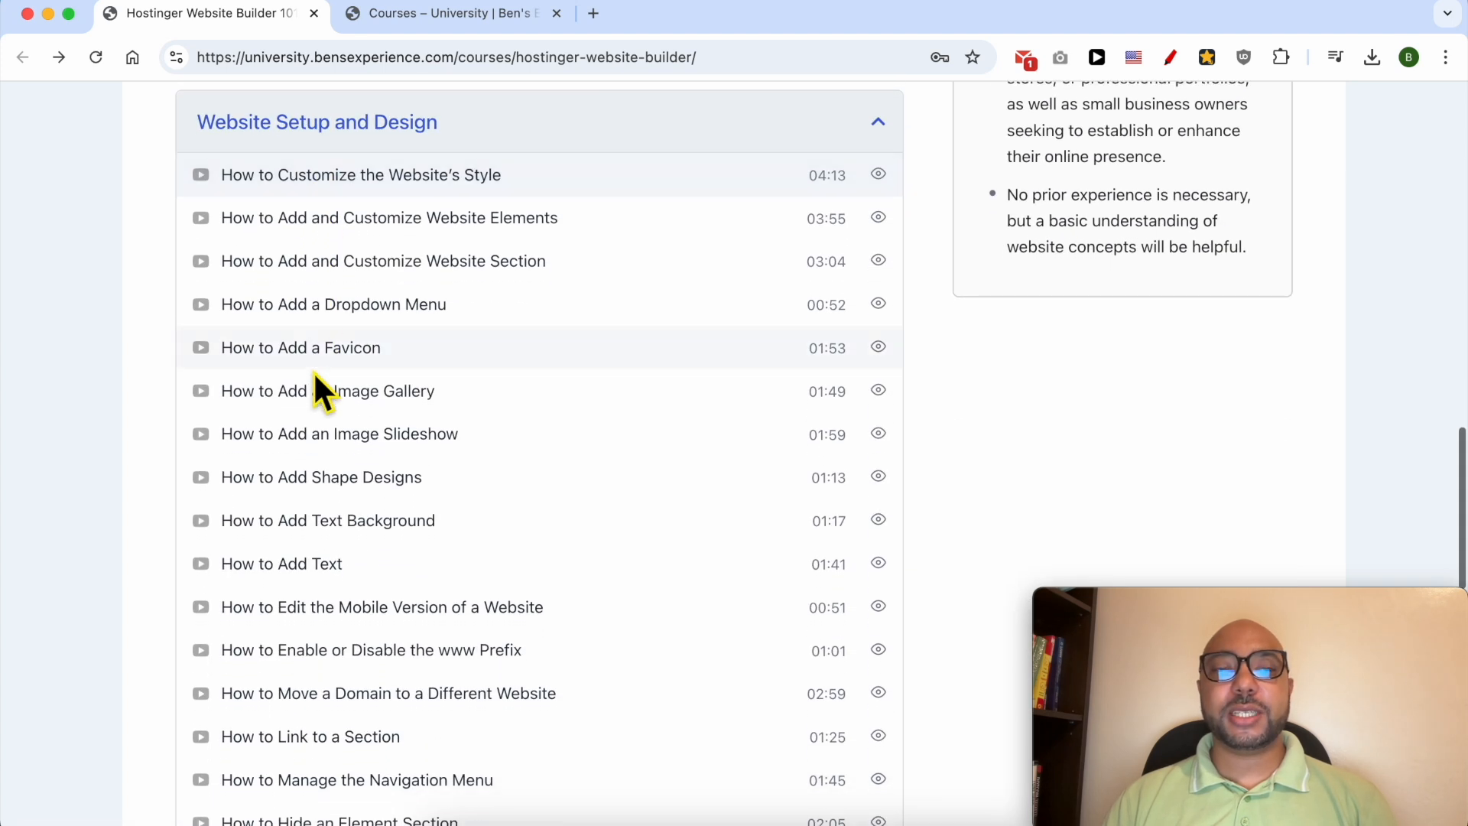
scroll(315, 373, "down", 15)
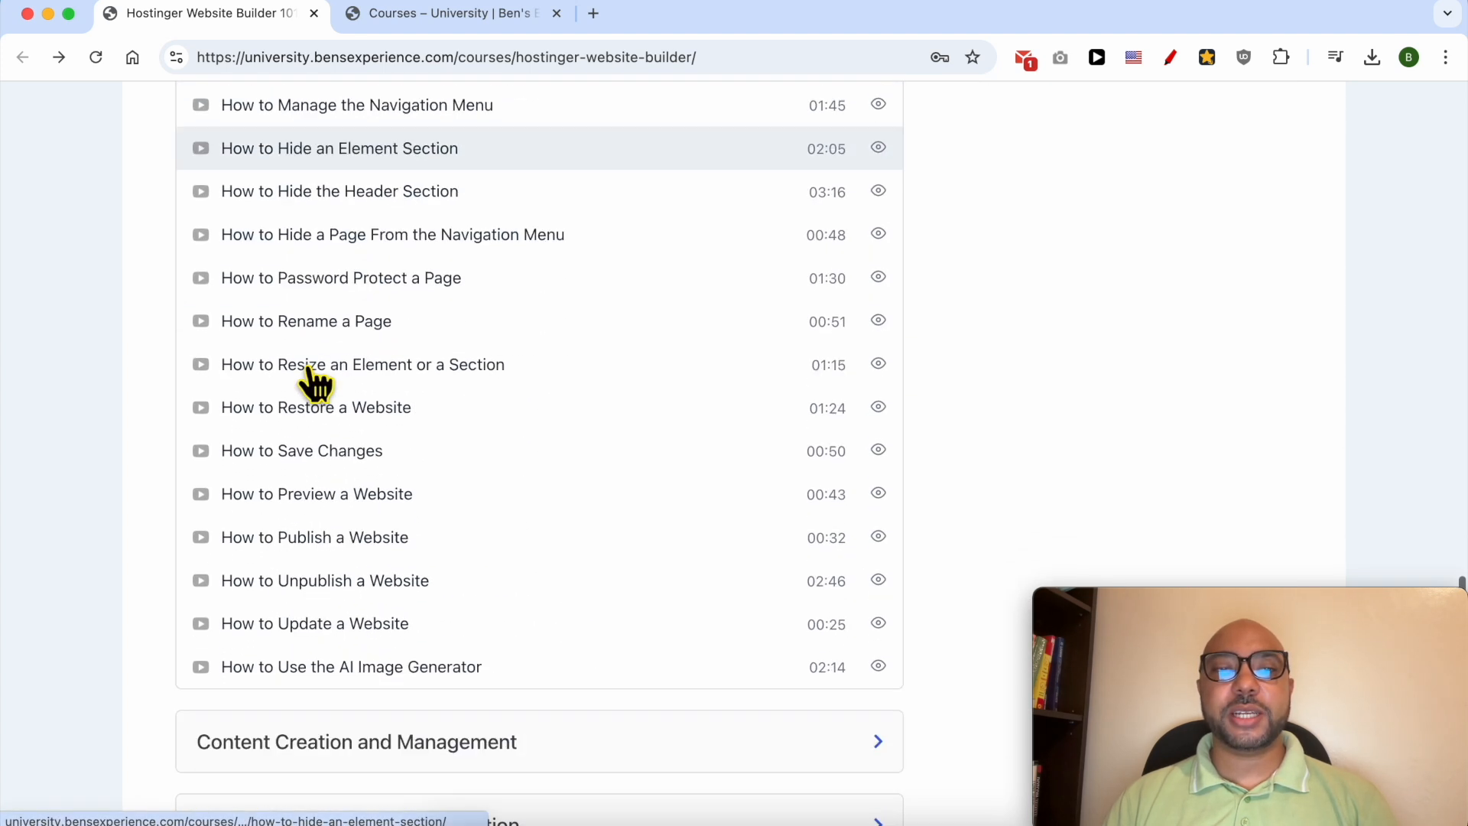
scroll(329, 367, "down", 2)
left_click(354, 342)
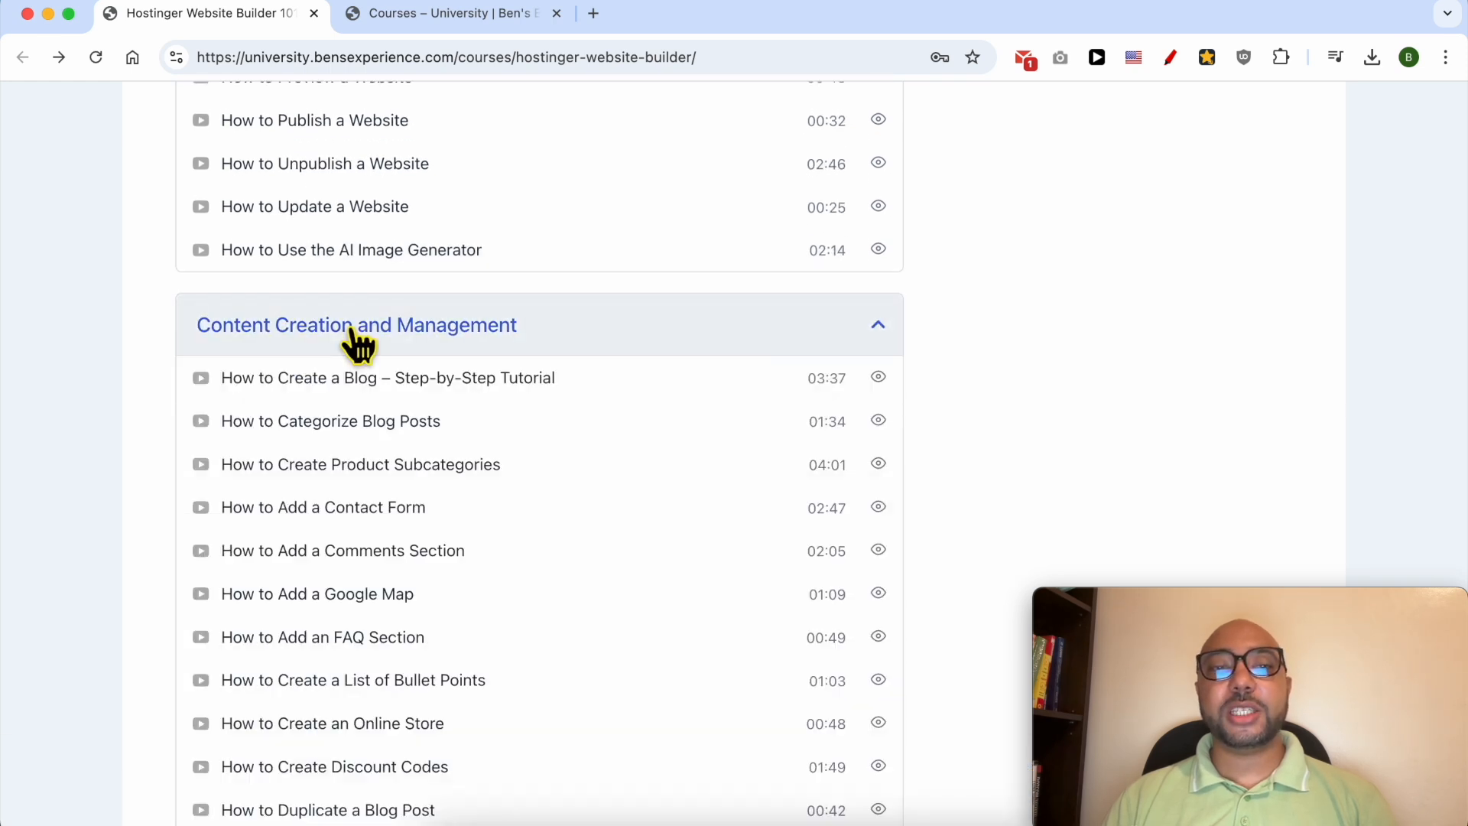
scroll(353, 342, "down", 4)
scroll(350, 341, "down", 11)
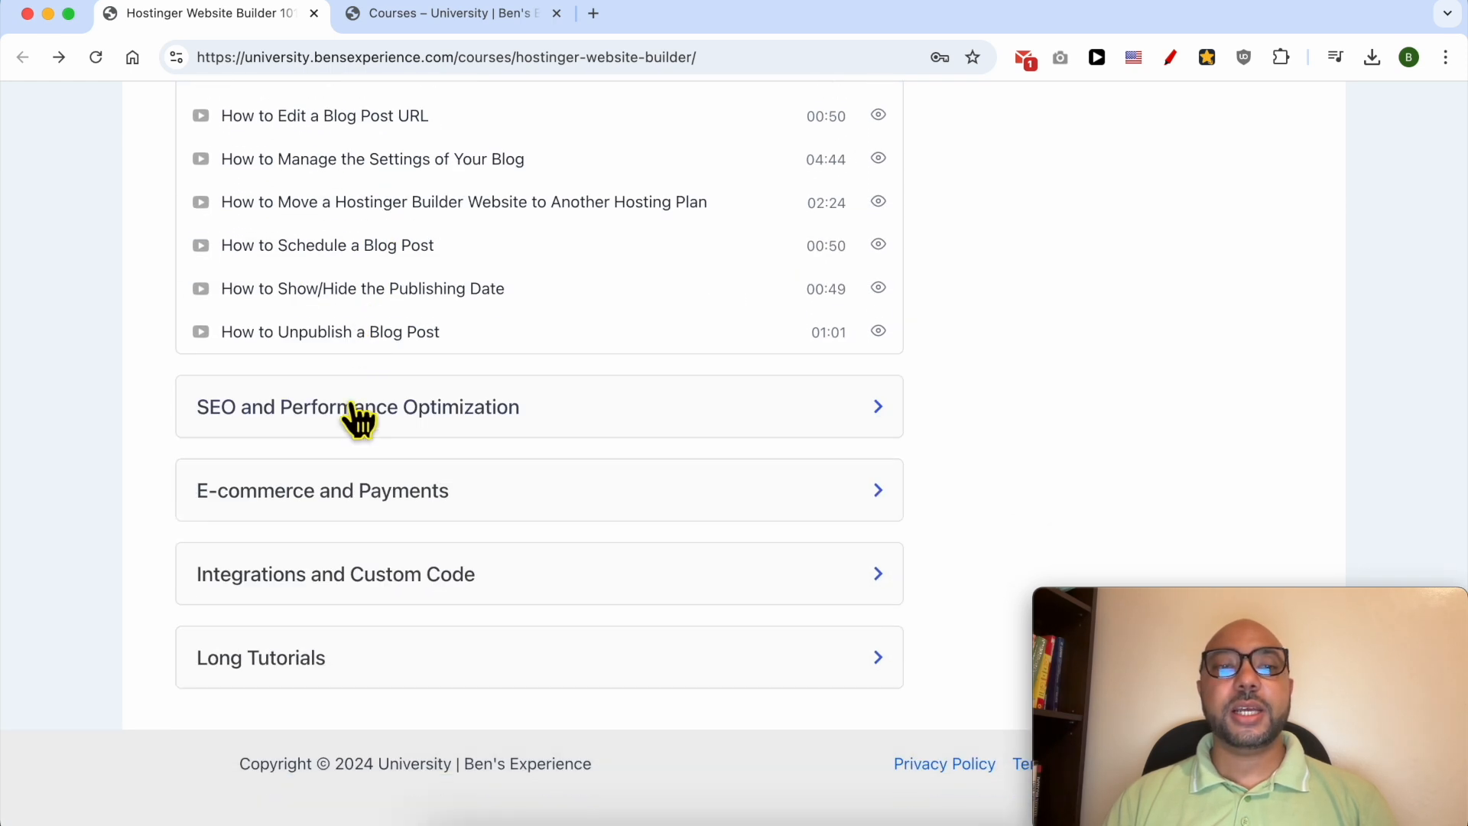
- Look through the lessons in the SEO and Performance Optimization and the E-commerce and Payments sections of the course
left_click(358, 406)
scroll(356, 425, "down", 3)
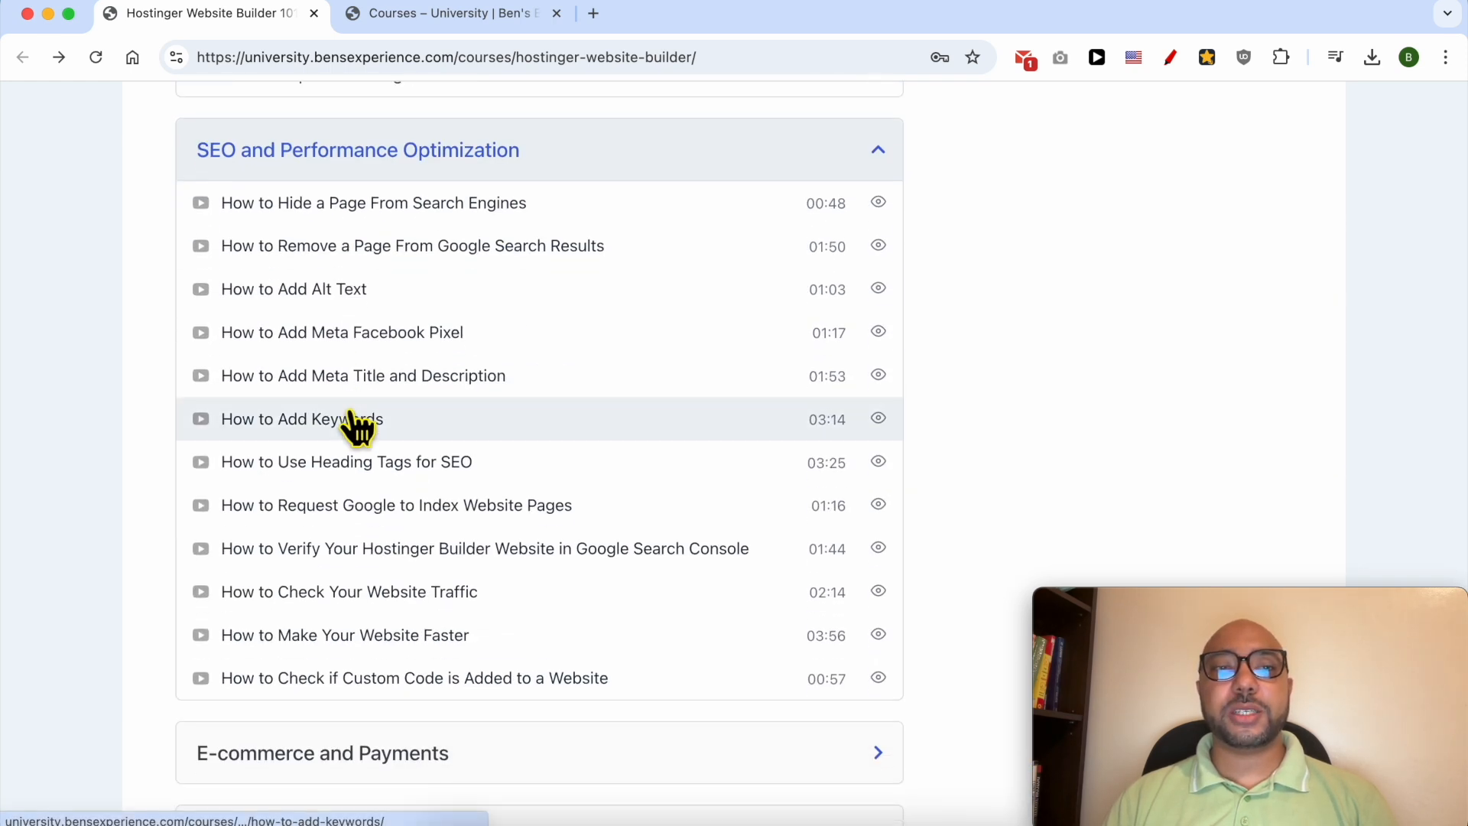
scroll(356, 425, "down", 3)
left_click(344, 527)
scroll(398, 513, "down", 3)
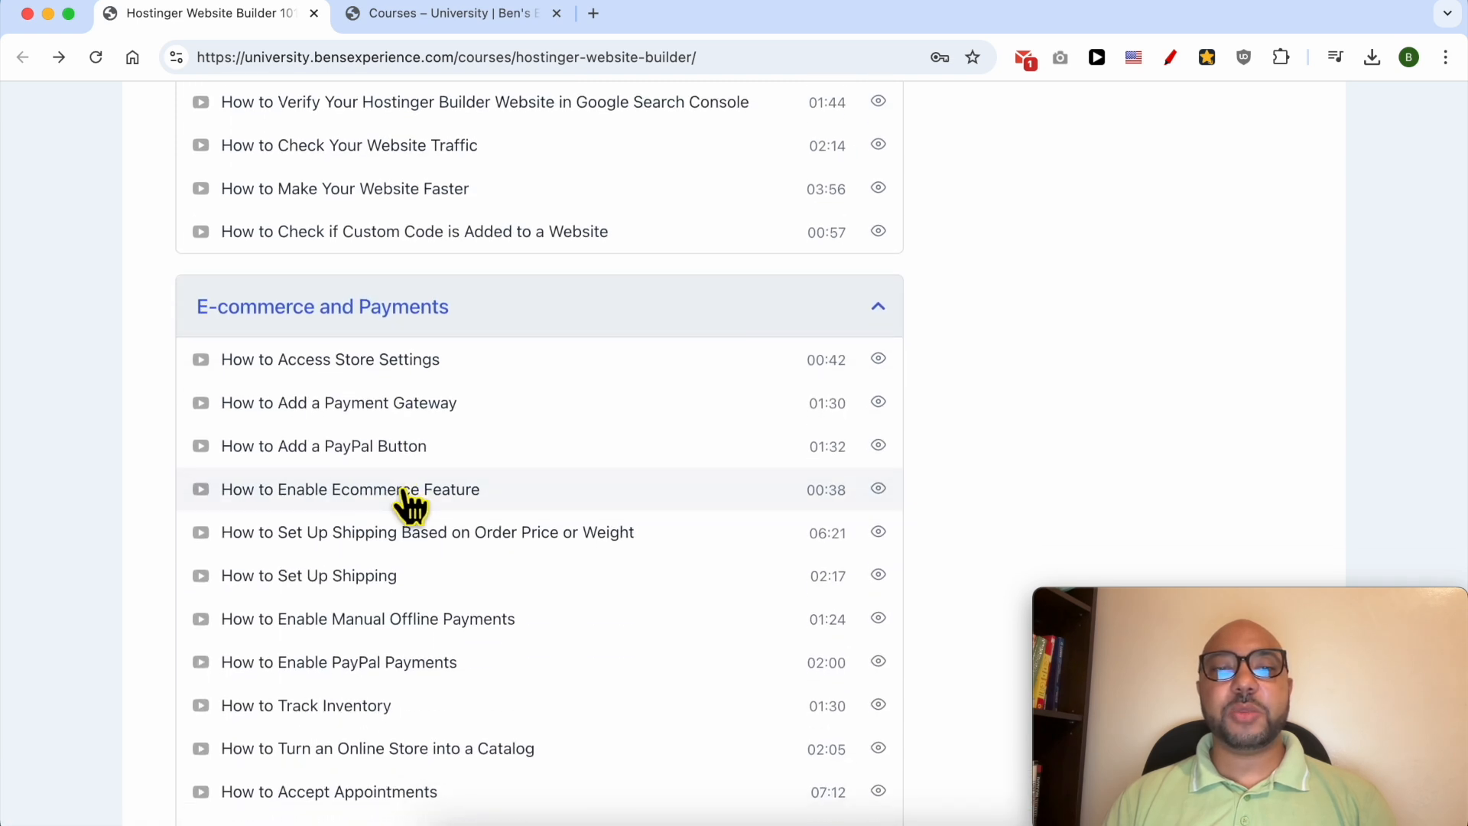
scroll(403, 493, "down", 3)
scroll(403, 493, "down", 4)
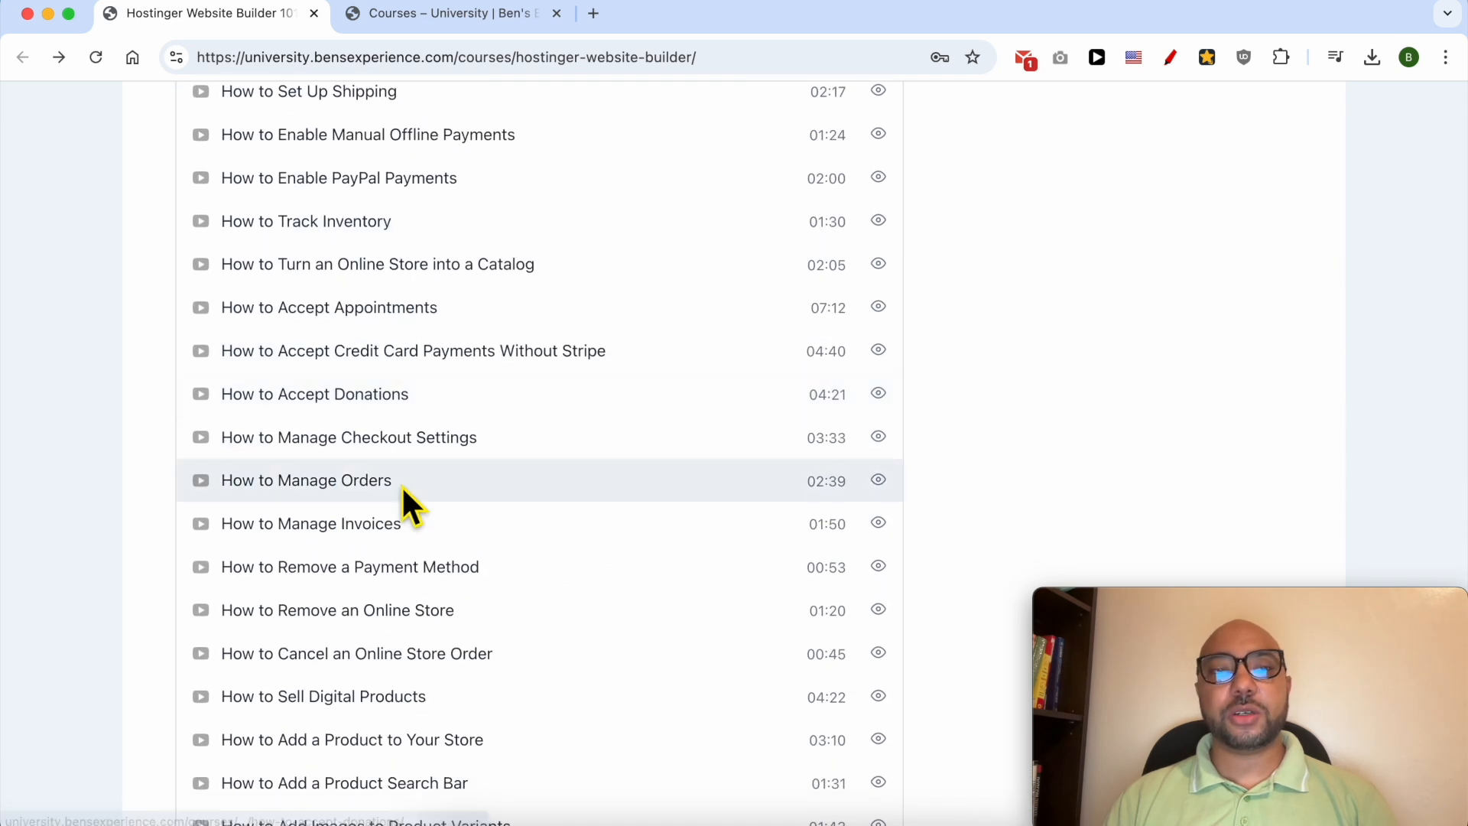
scroll(405, 497, "down", 6)
- Look through the lessons in the Integrations and Custom Code and the Long Tutorials sections of the course
left_click(387, 565)
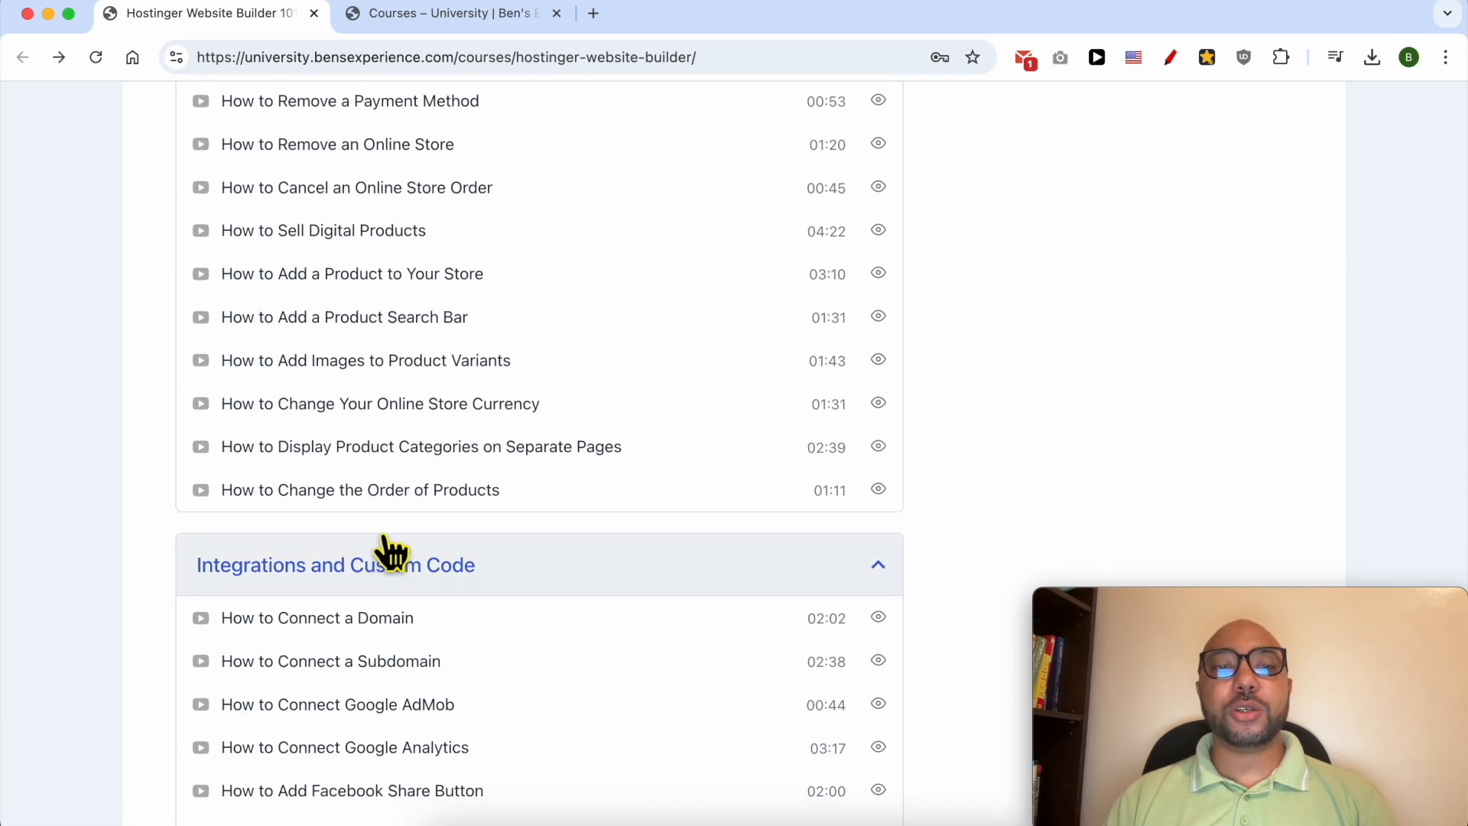
scroll(388, 539, "down", 4)
scroll(391, 276, "down", 3)
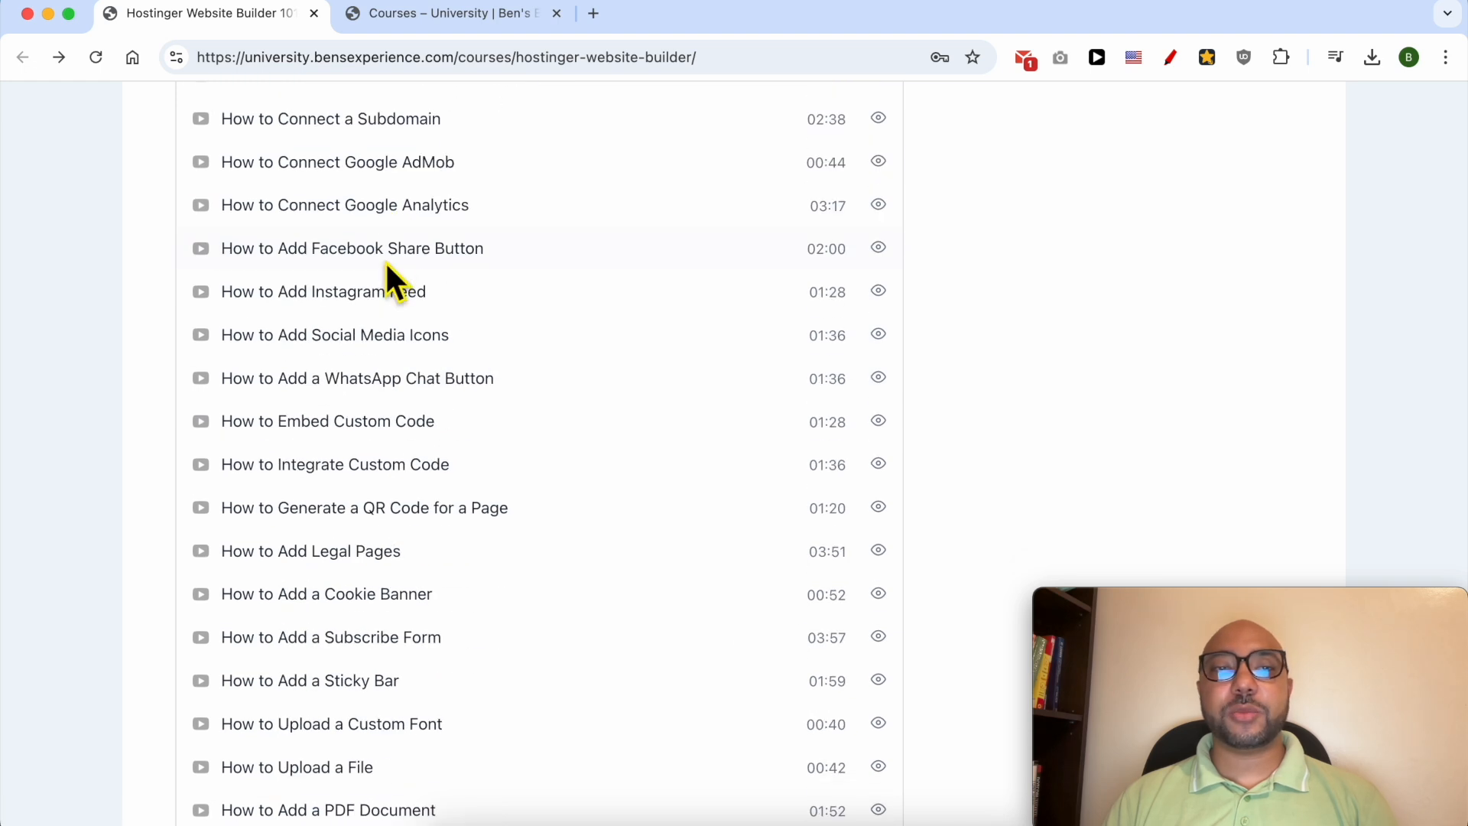
scroll(388, 279, "down", 3)
scroll(390, 277, "down", 7)
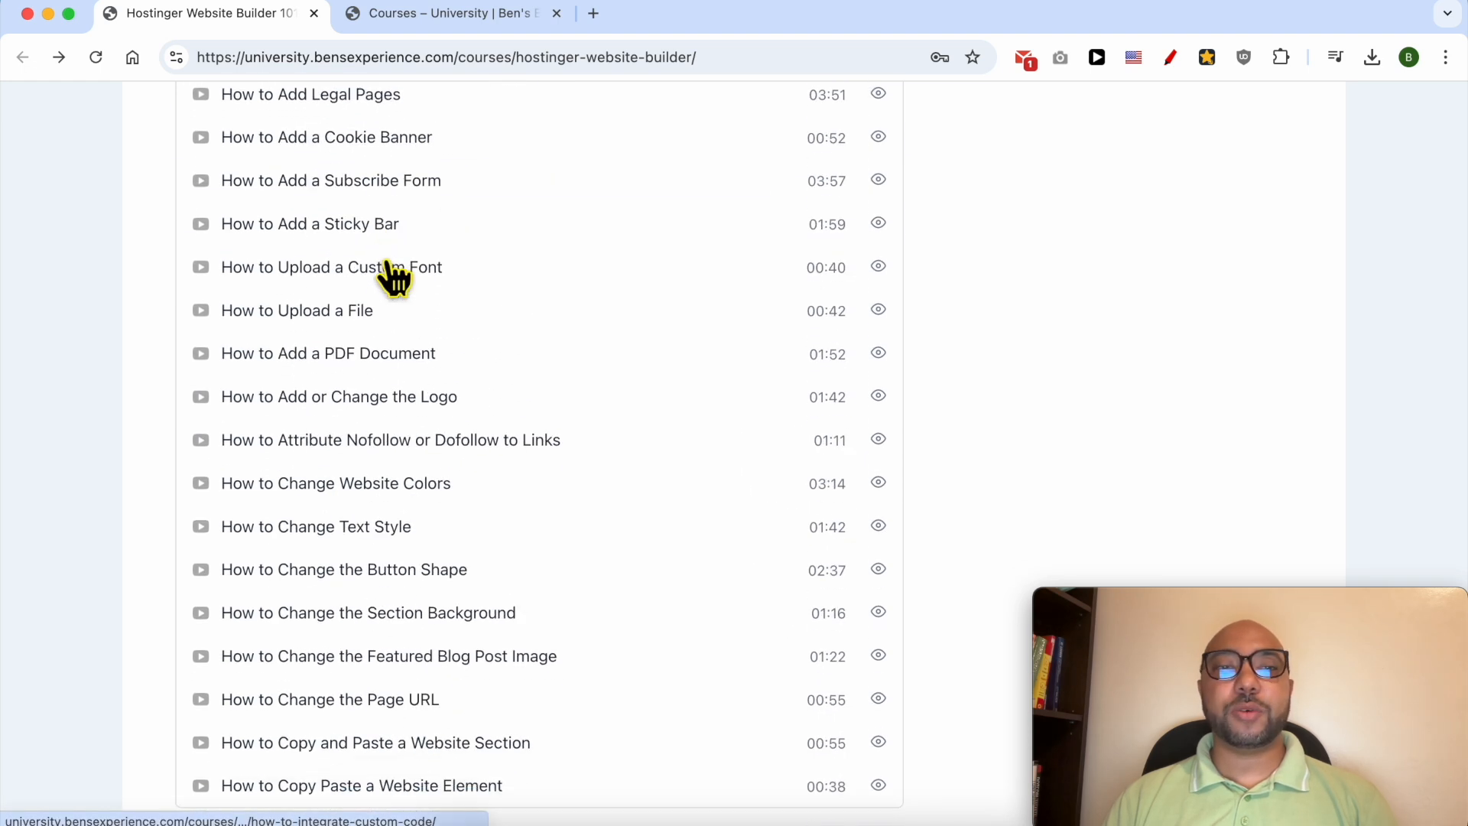
left_click(314, 632)
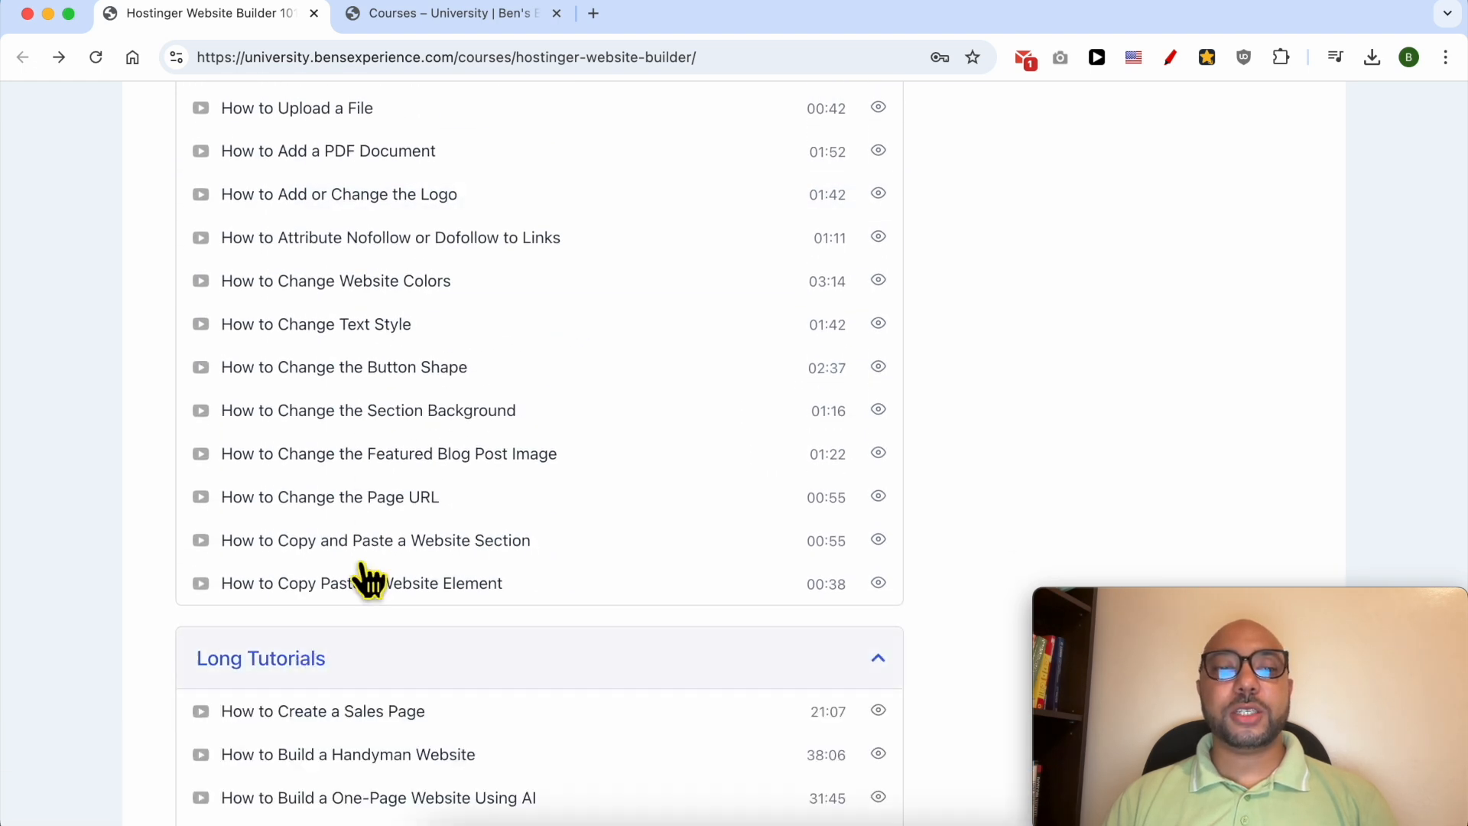
scroll(370, 534, "down", 4)
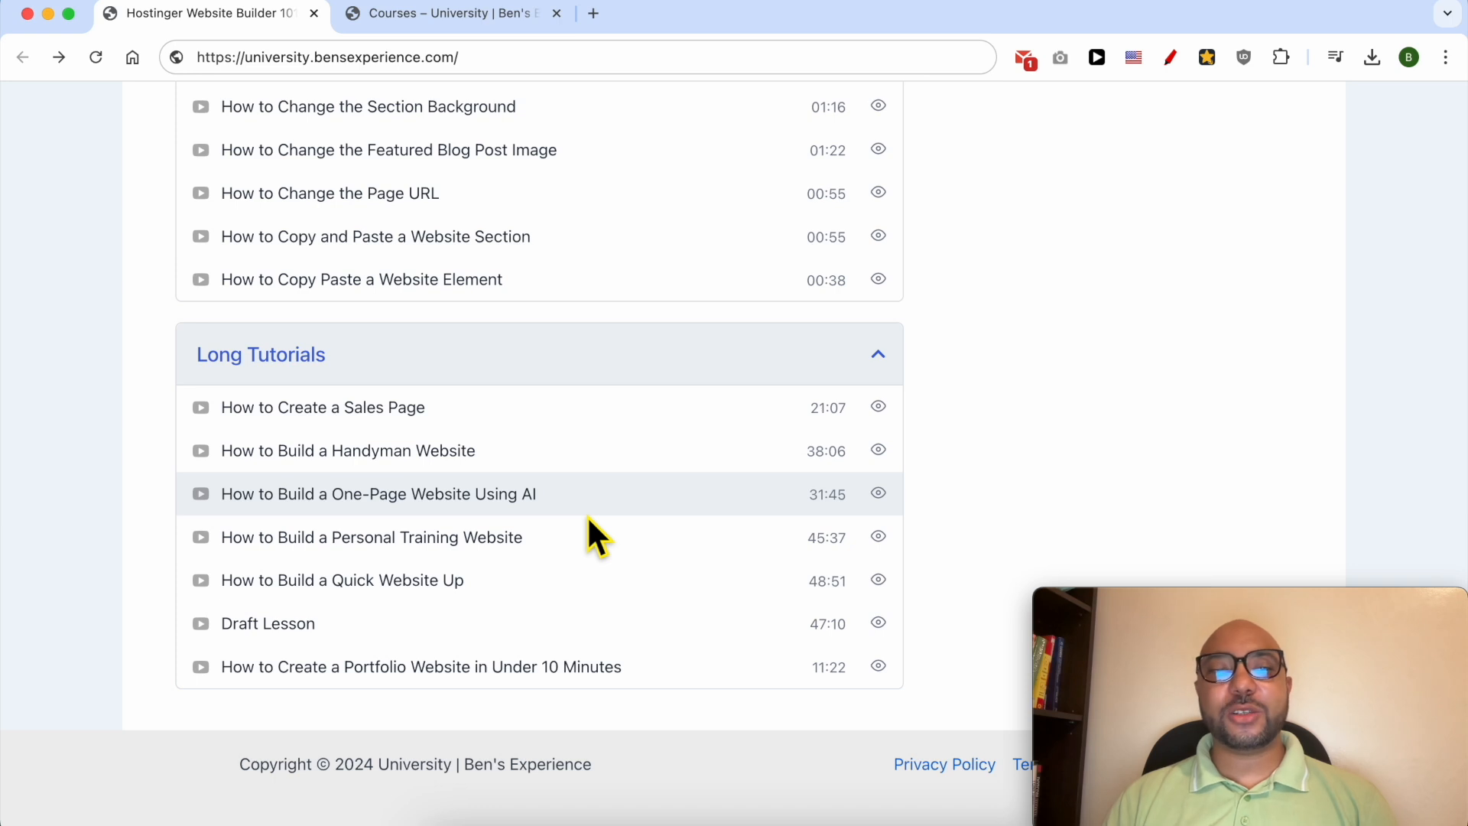
scroll(585, 515, "up", 20)
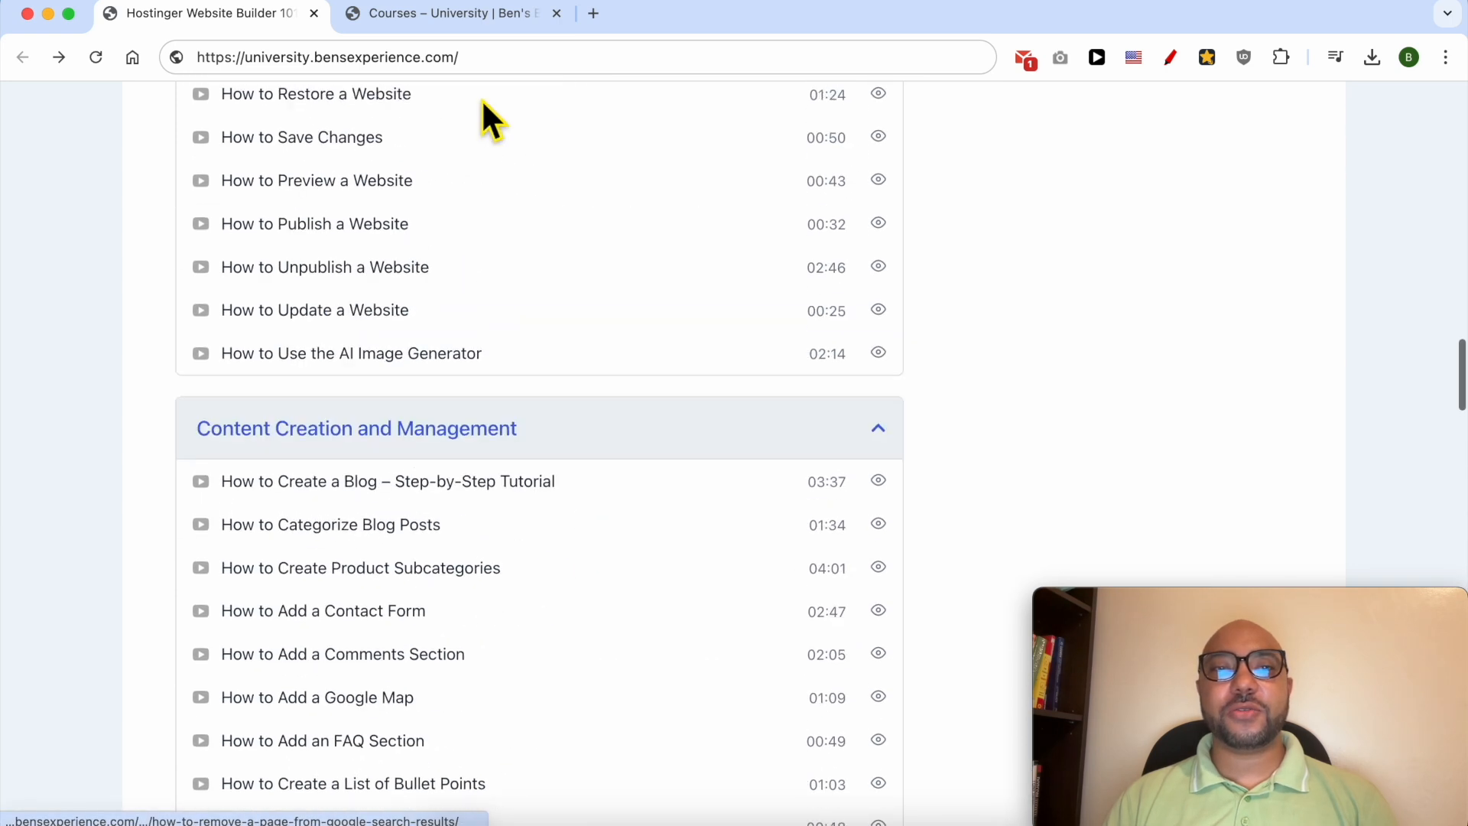
- Browse the available courses on the University | Ben's Experience courses page at university.bensexperience.com
left_click(457, 13)
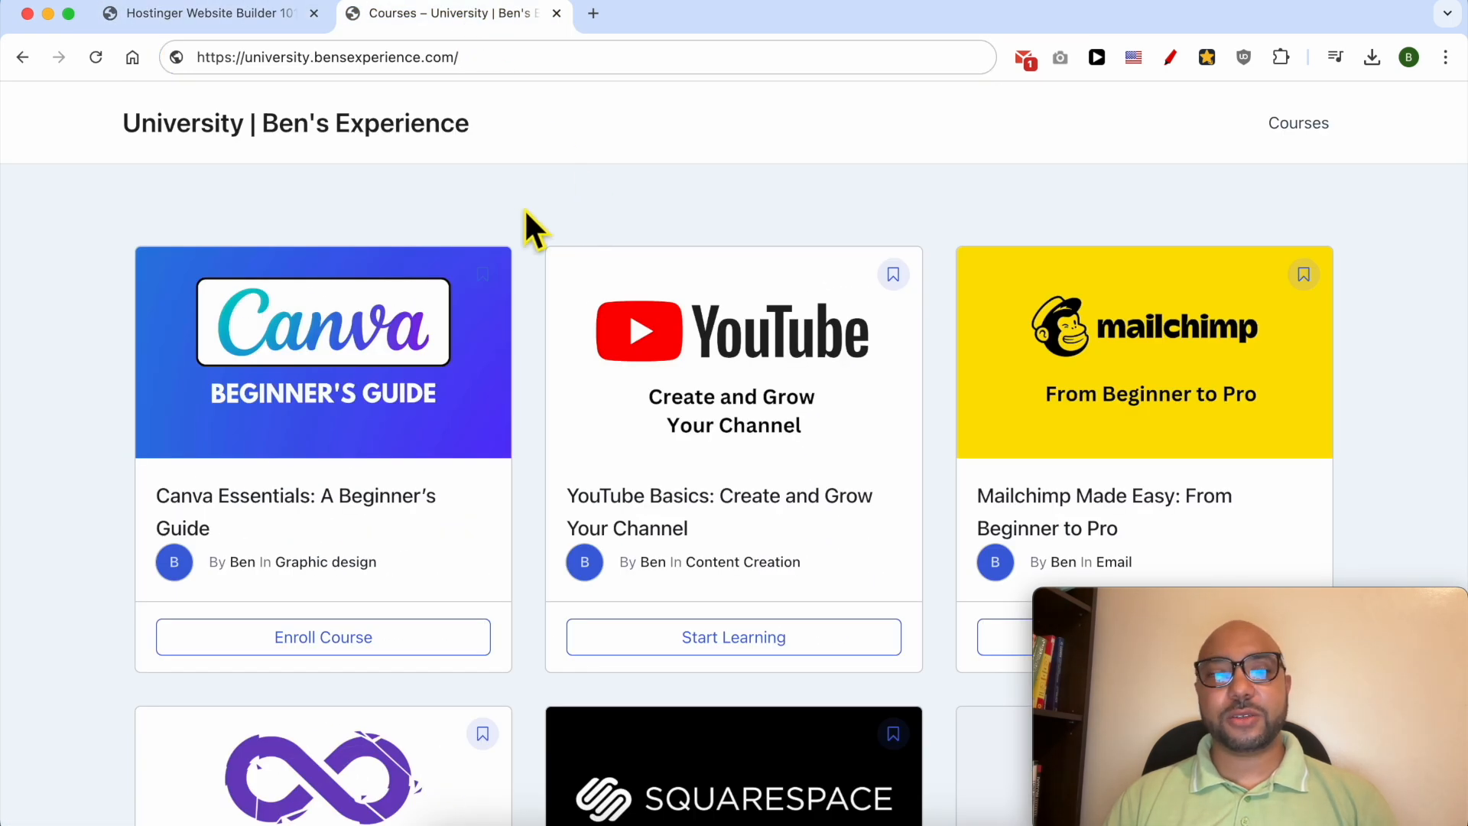
scroll(526, 215, "down", 15)
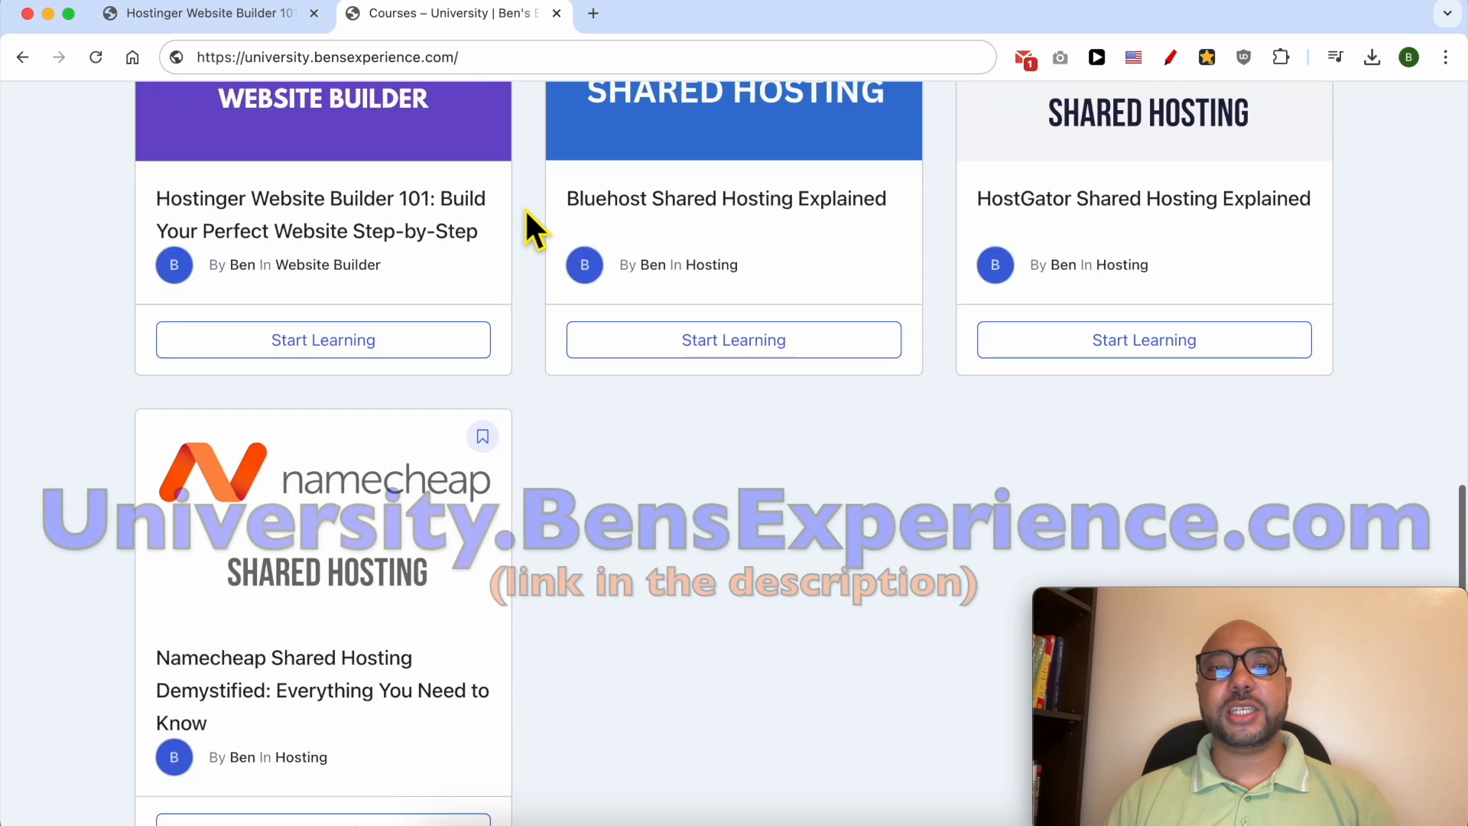
scroll(525, 208, "down", 3)
left_click_drag(244, 57, 506, 67)
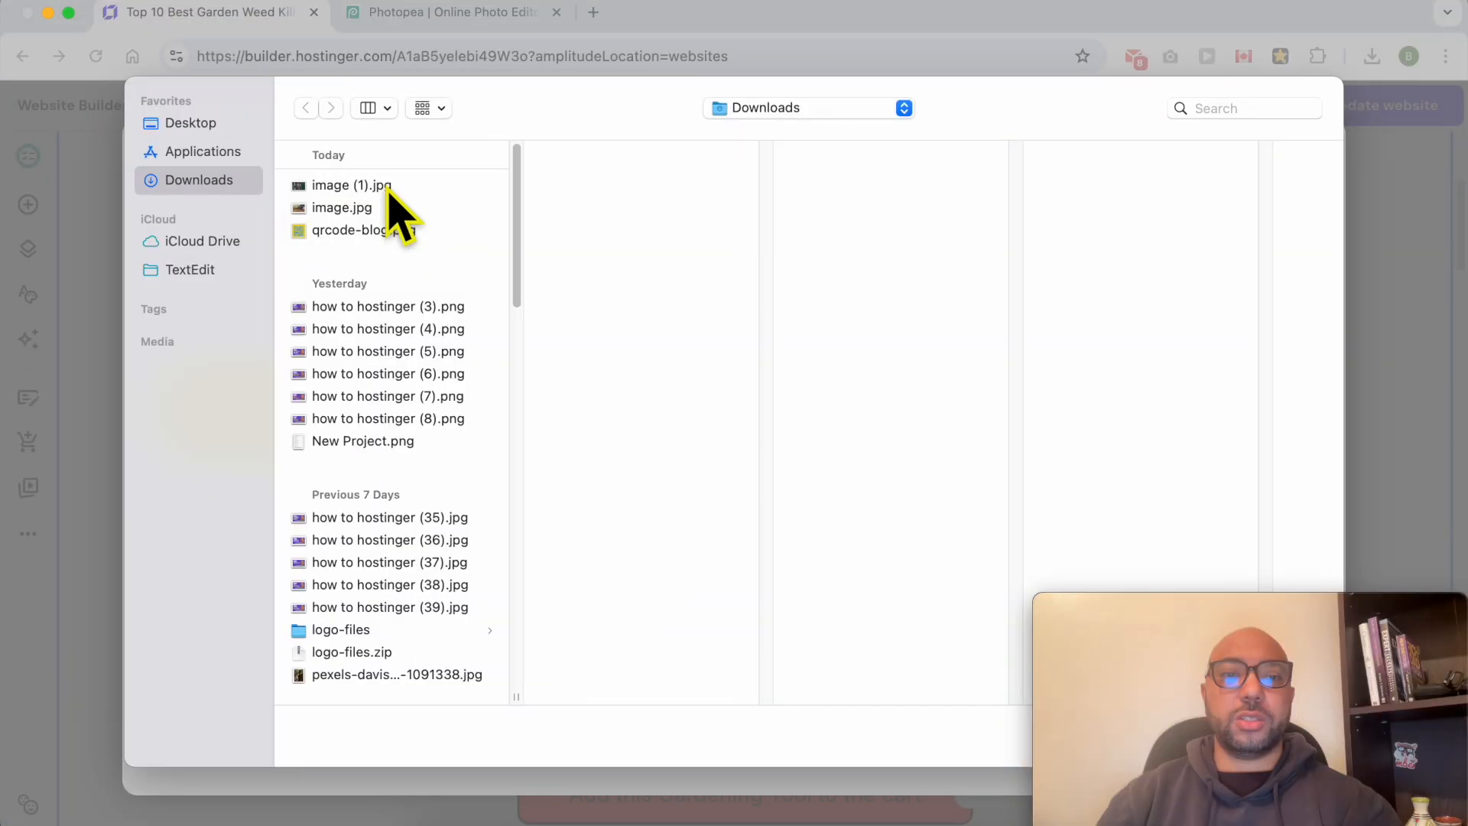
- Upload image (1).jpg from Downloads to the media library and use it as the replacement for the placeholder image
left_click(382, 186)
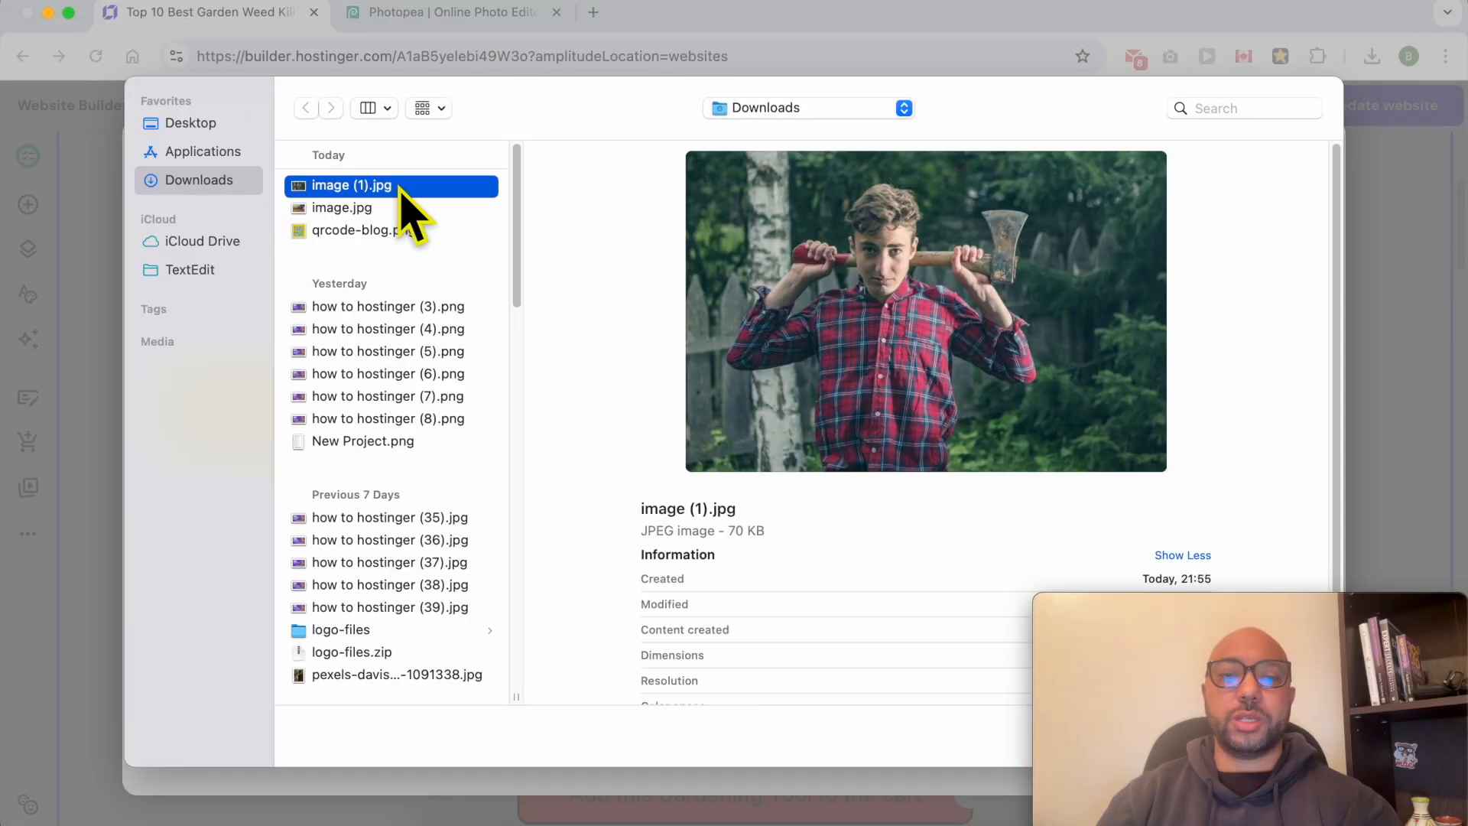
double_click(399, 188)
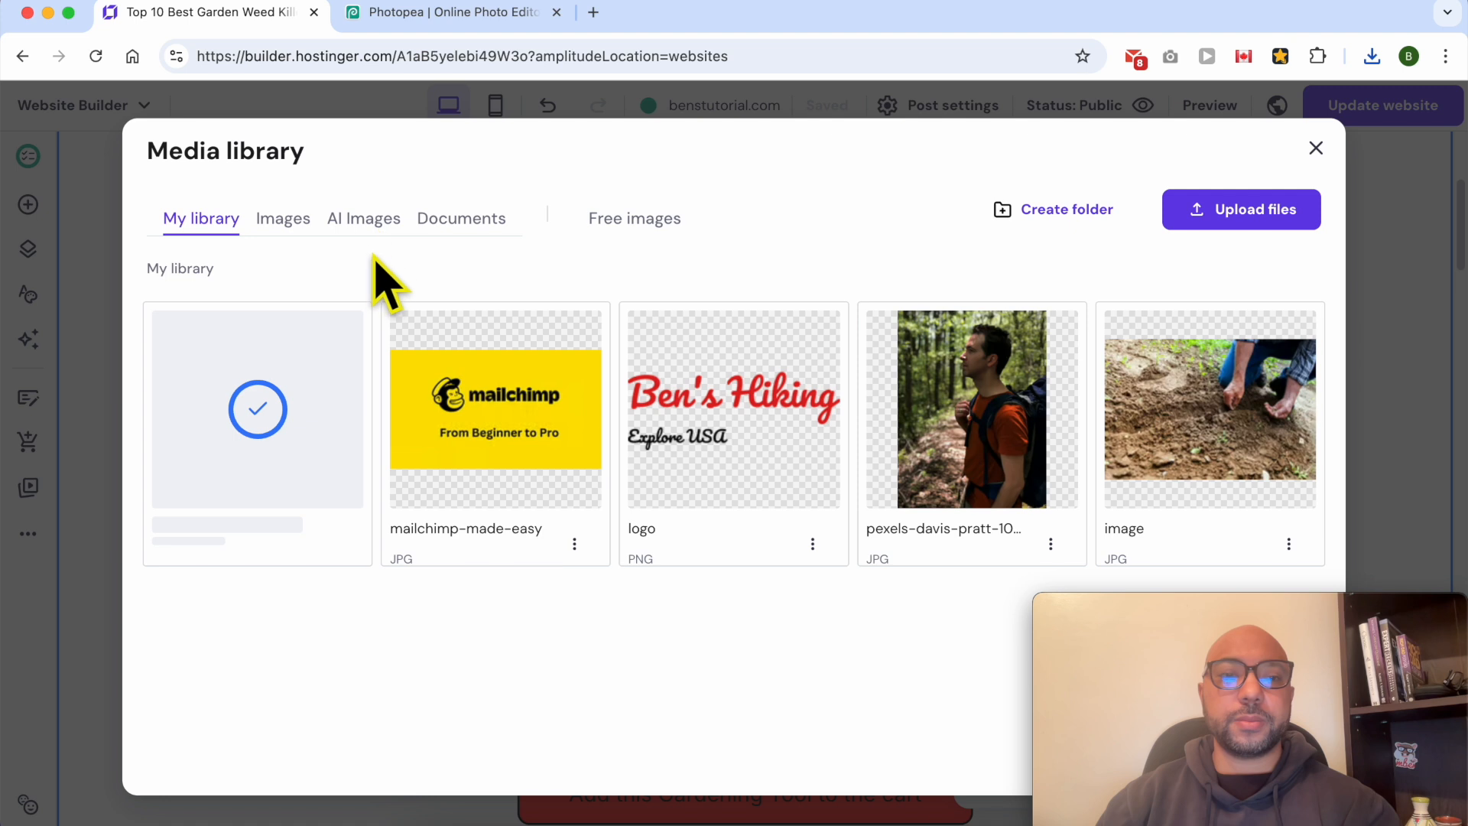
mouse_move(262, 421)
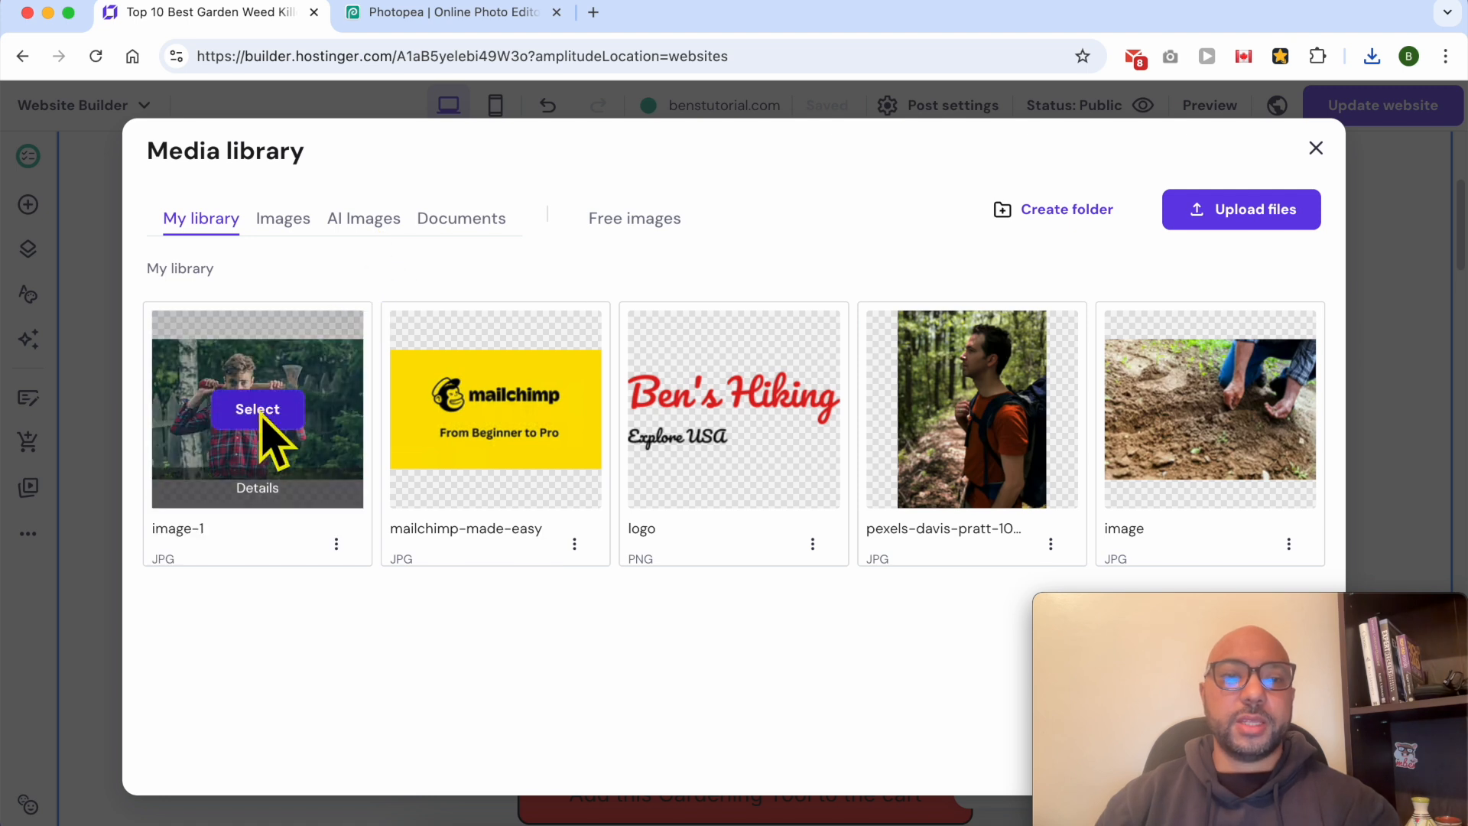
left_click(261, 413)
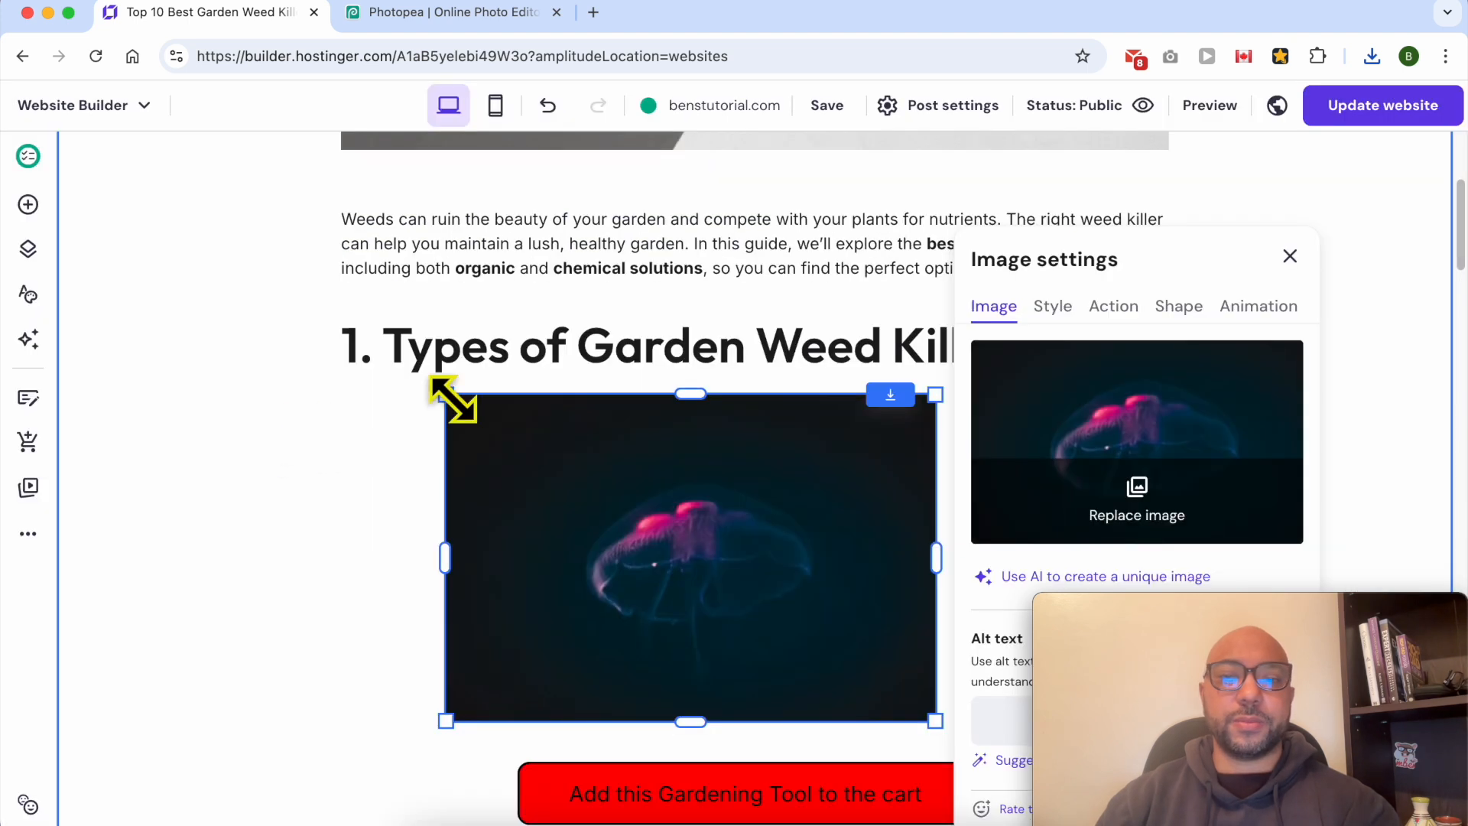
left_click(673, 360)
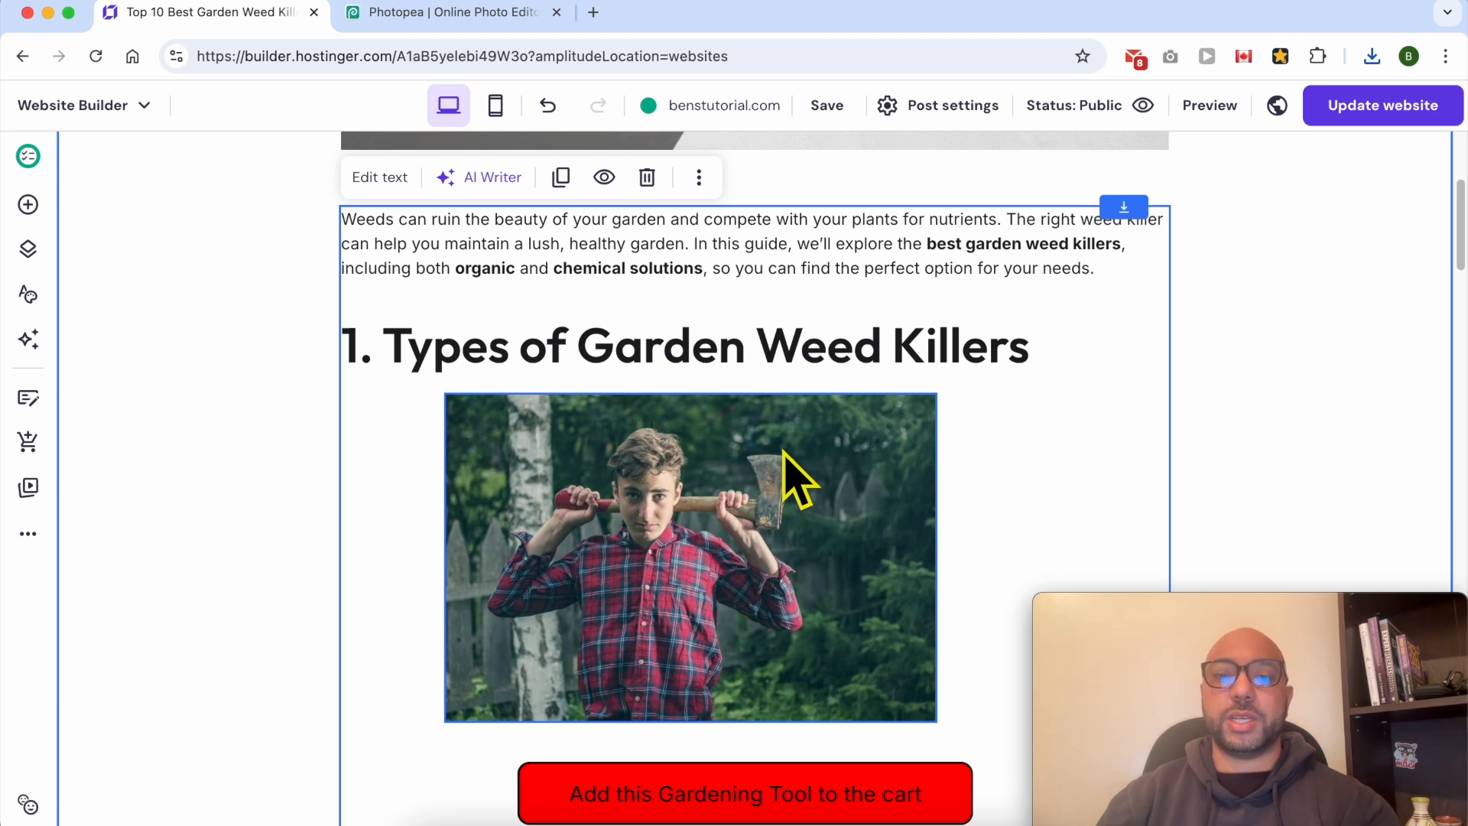
left_click(367, 177)
scroll(642, 491, "up", 15)
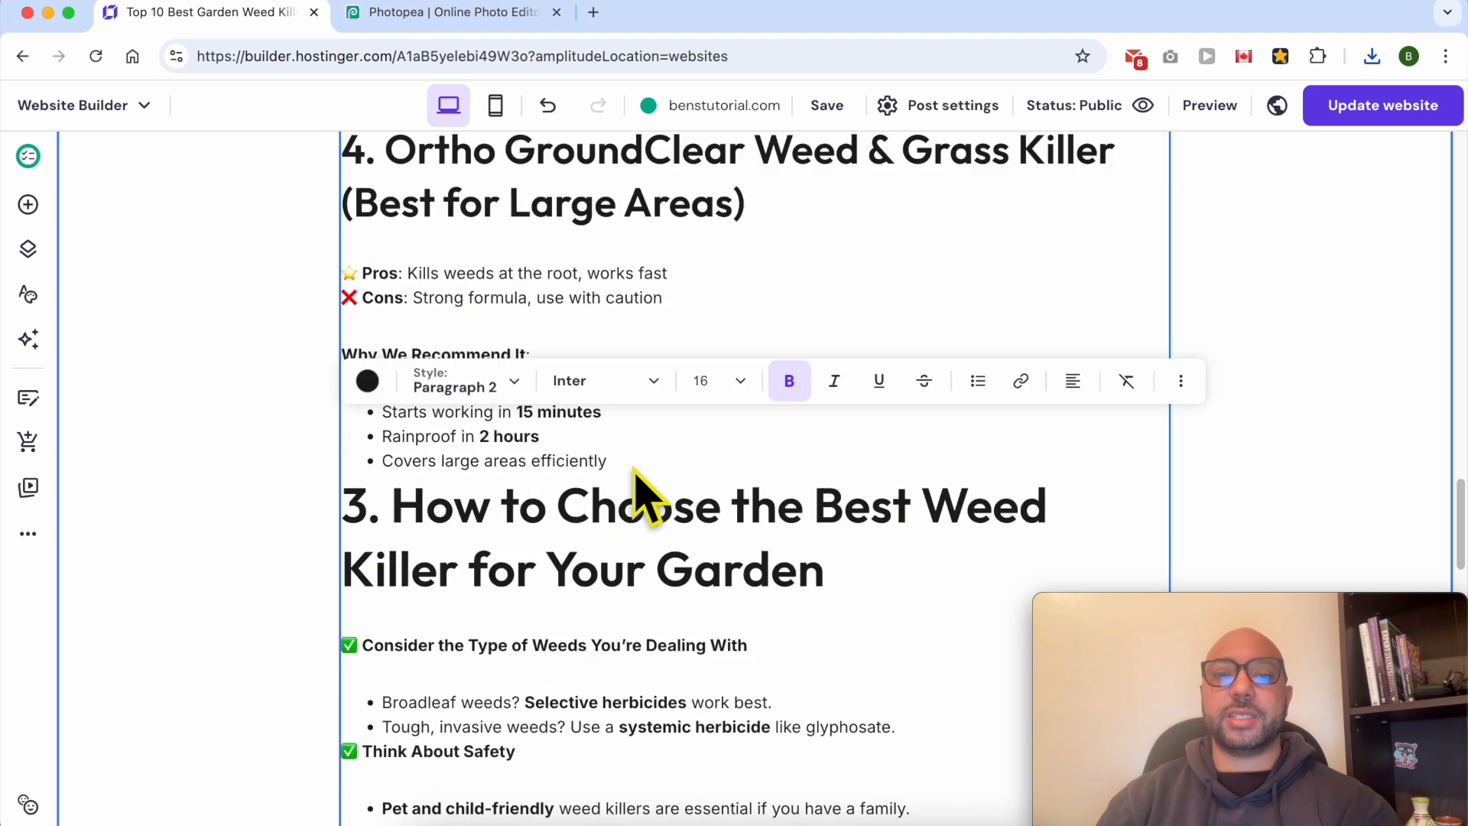
scroll(642, 491, "up", 10)
- Set the new image's alt text to "a kid holding an axe in the backyard" and close the image settings
left_click(625, 539)
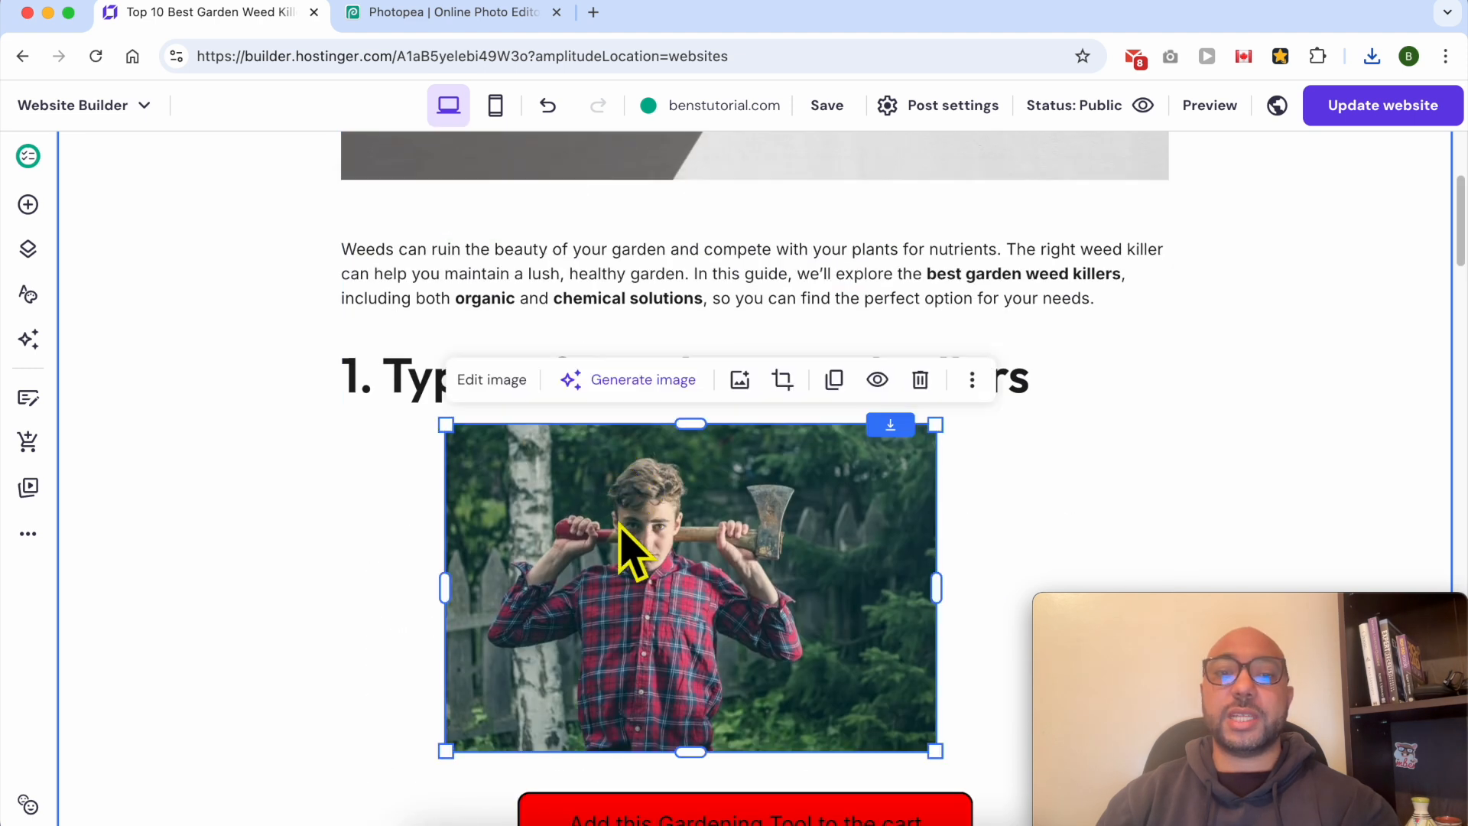
left_click(492, 380)
left_click_drag(1140, 622, 87, 634)
left_click(1024, 680)
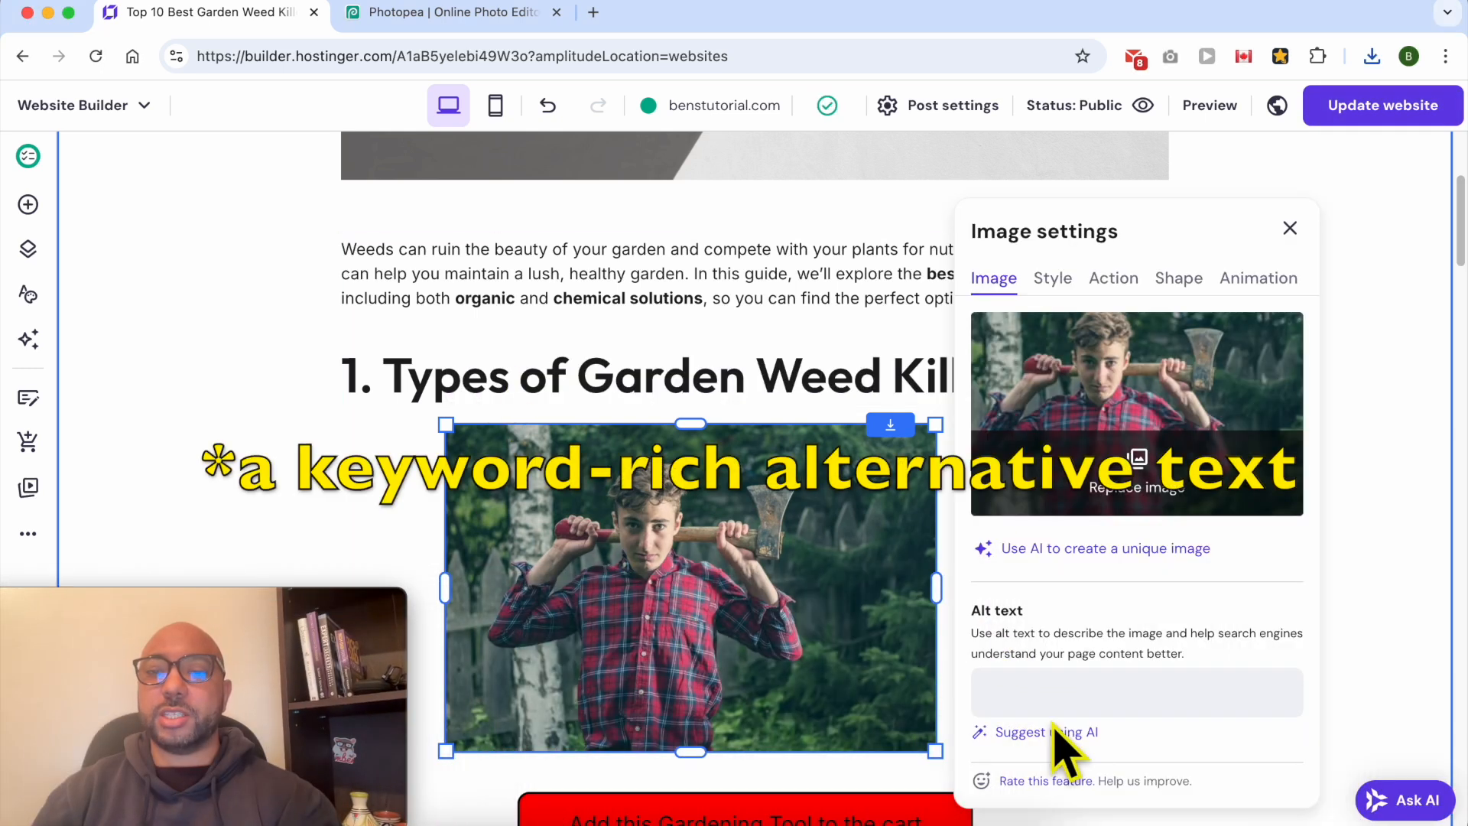
left_click(1034, 688)
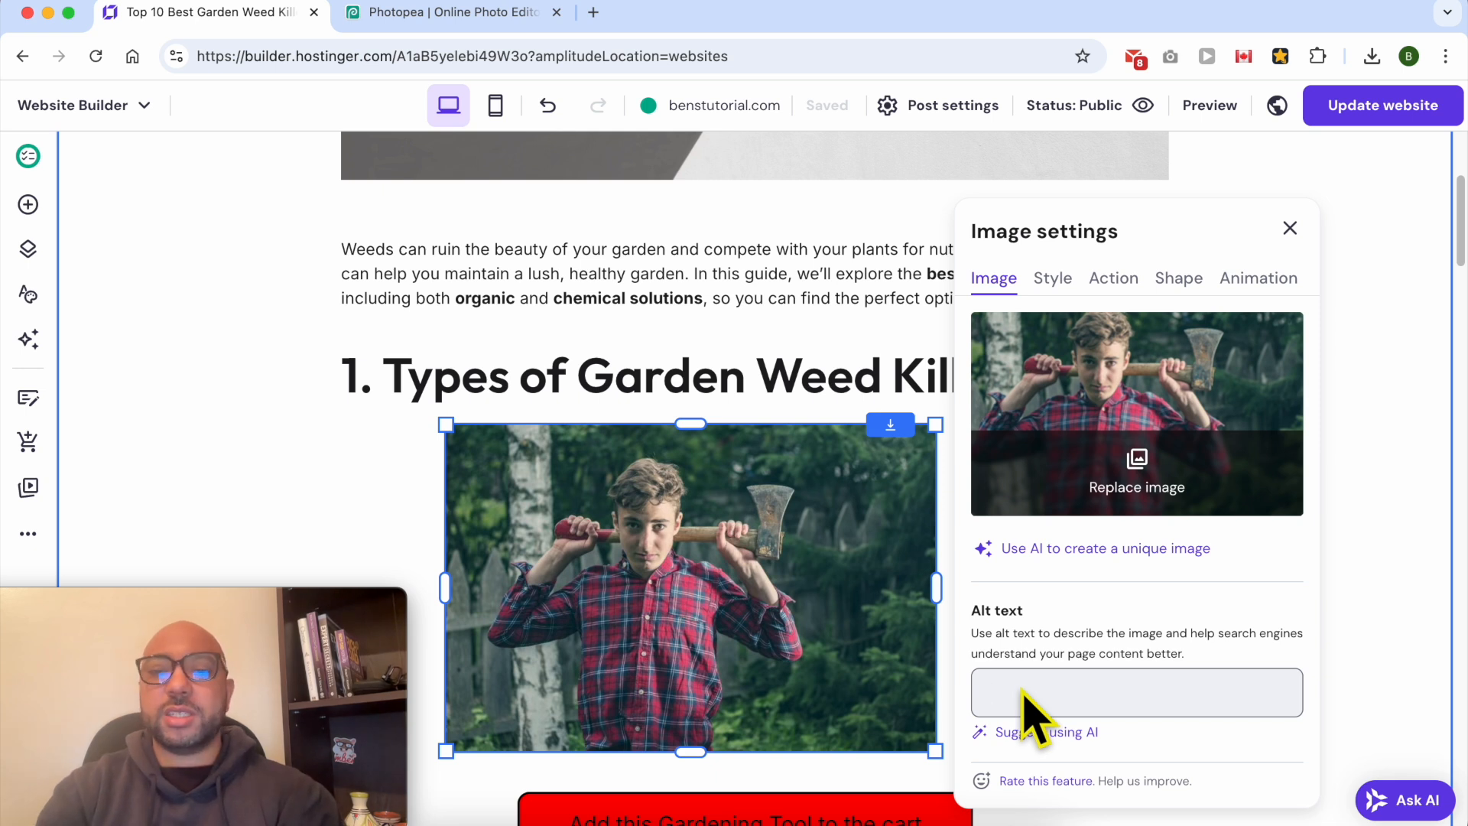
type("a kid holding an axe in the bakcyard")
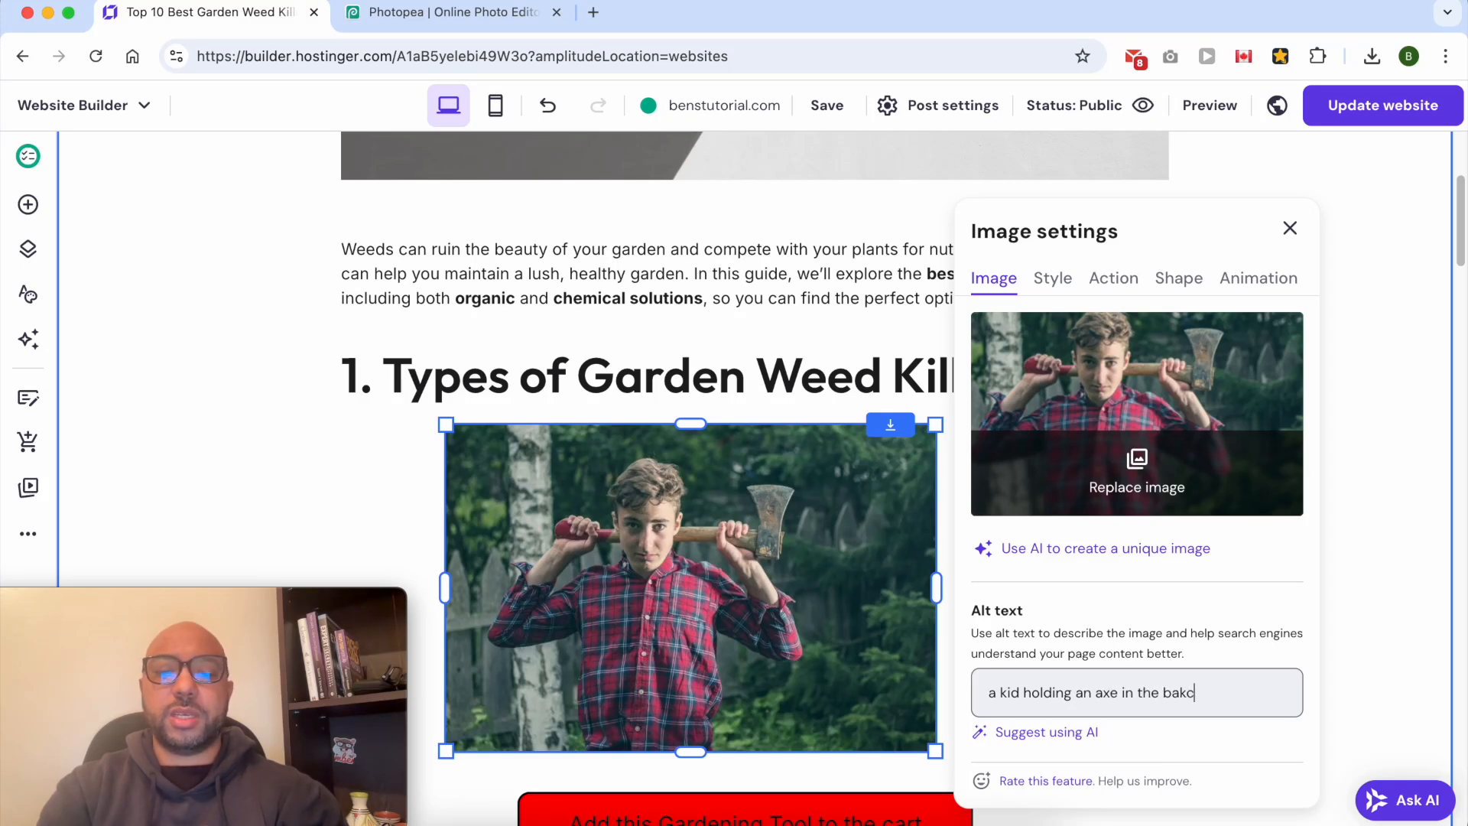
right_click(1198, 695)
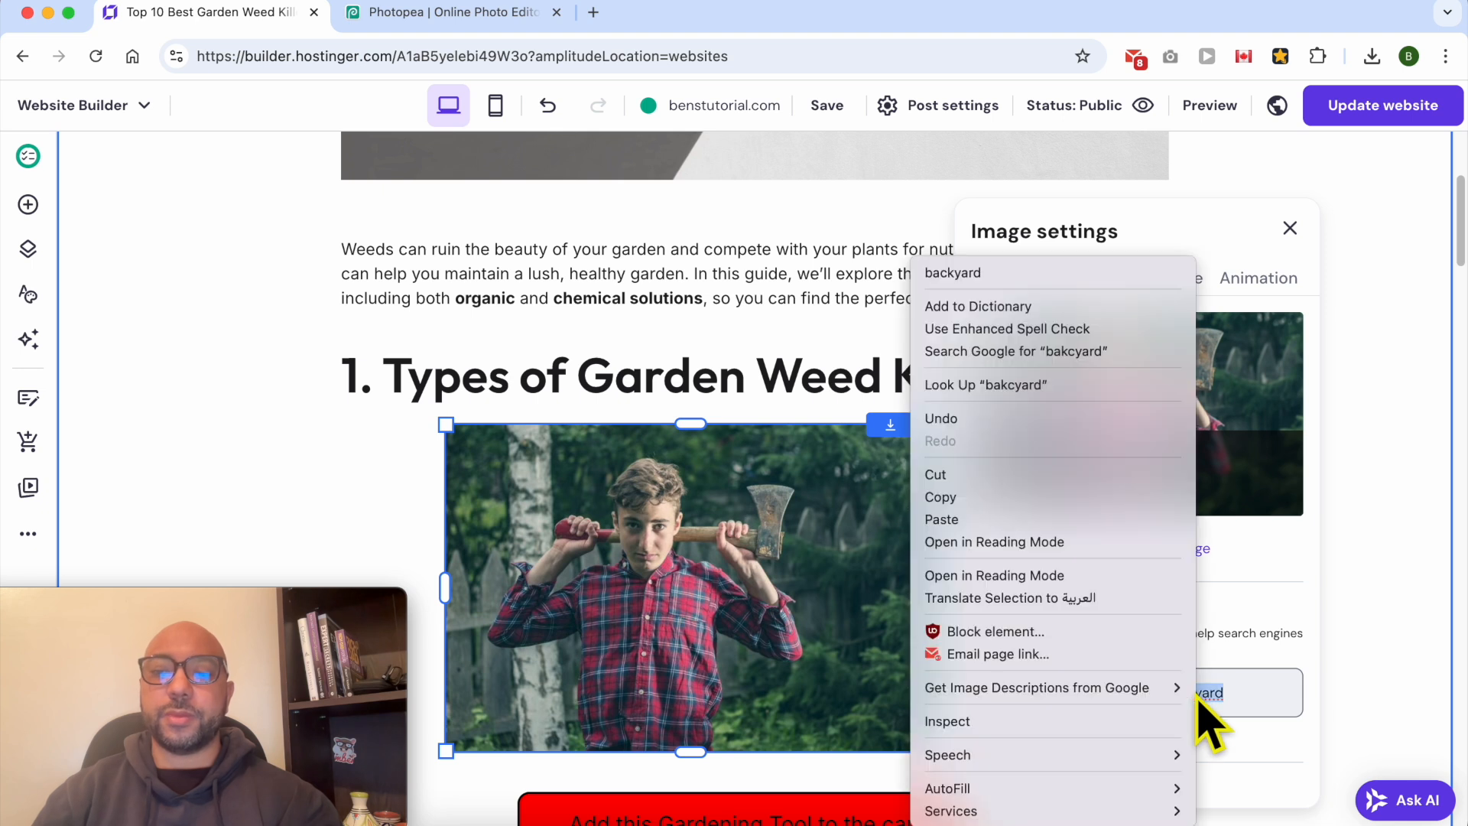
left_click(1028, 275)
left_click(1289, 228)
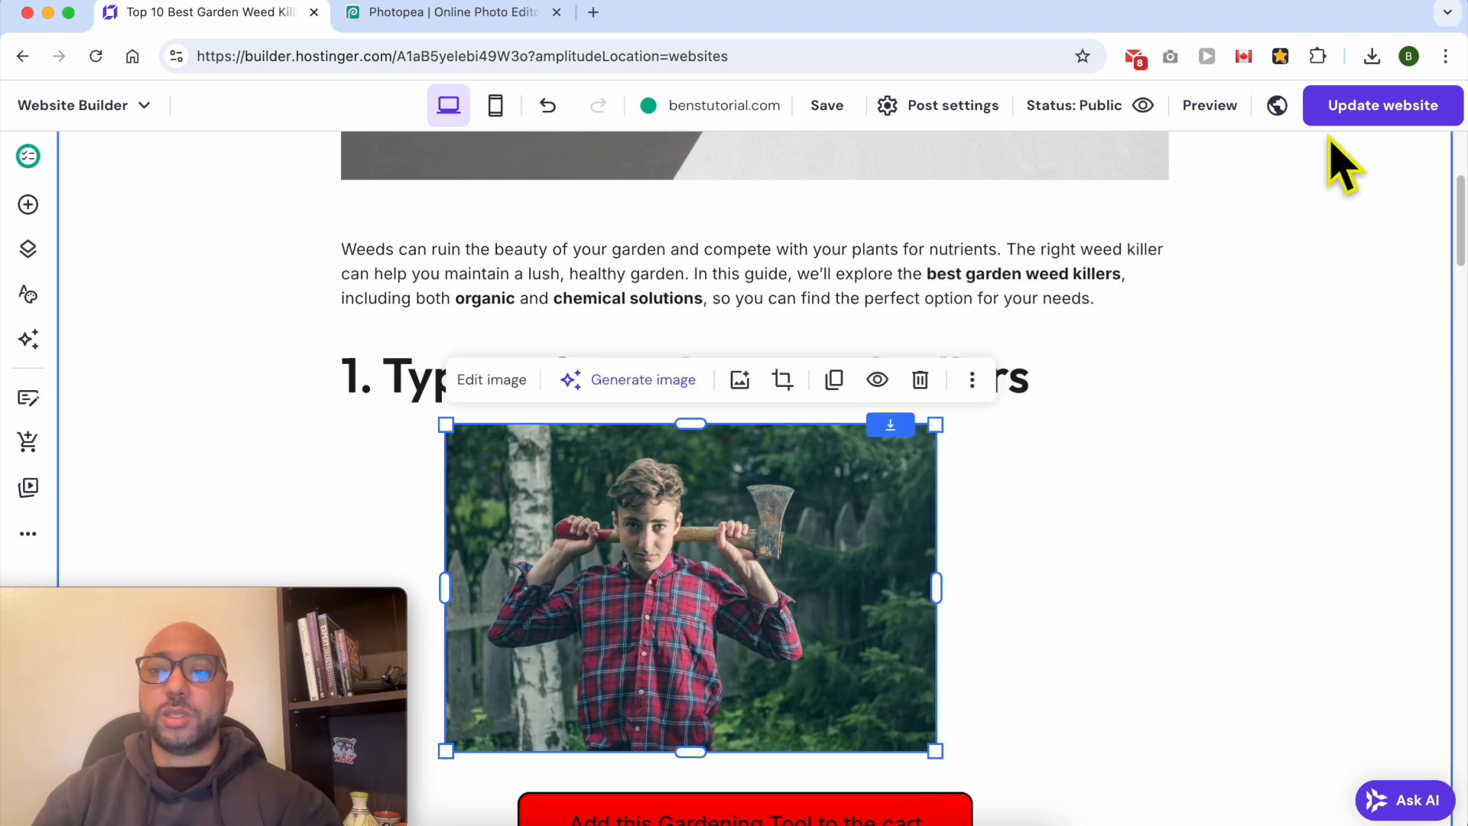
- Publish the changes to the website and open the live blog post at benstutorial.com/best-garden-weed-killer
left_click(1357, 115)
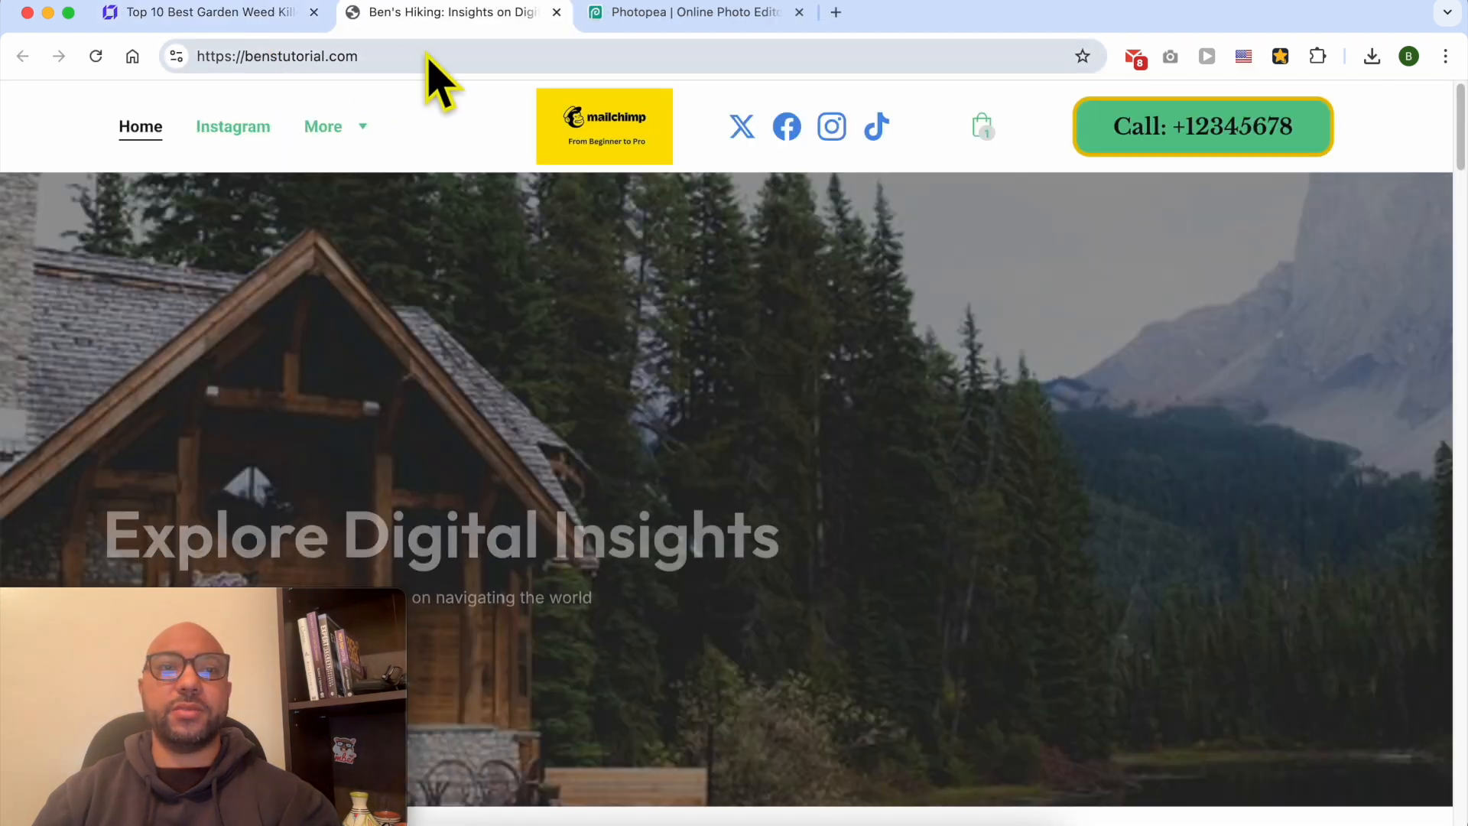
left_click(461, 52)
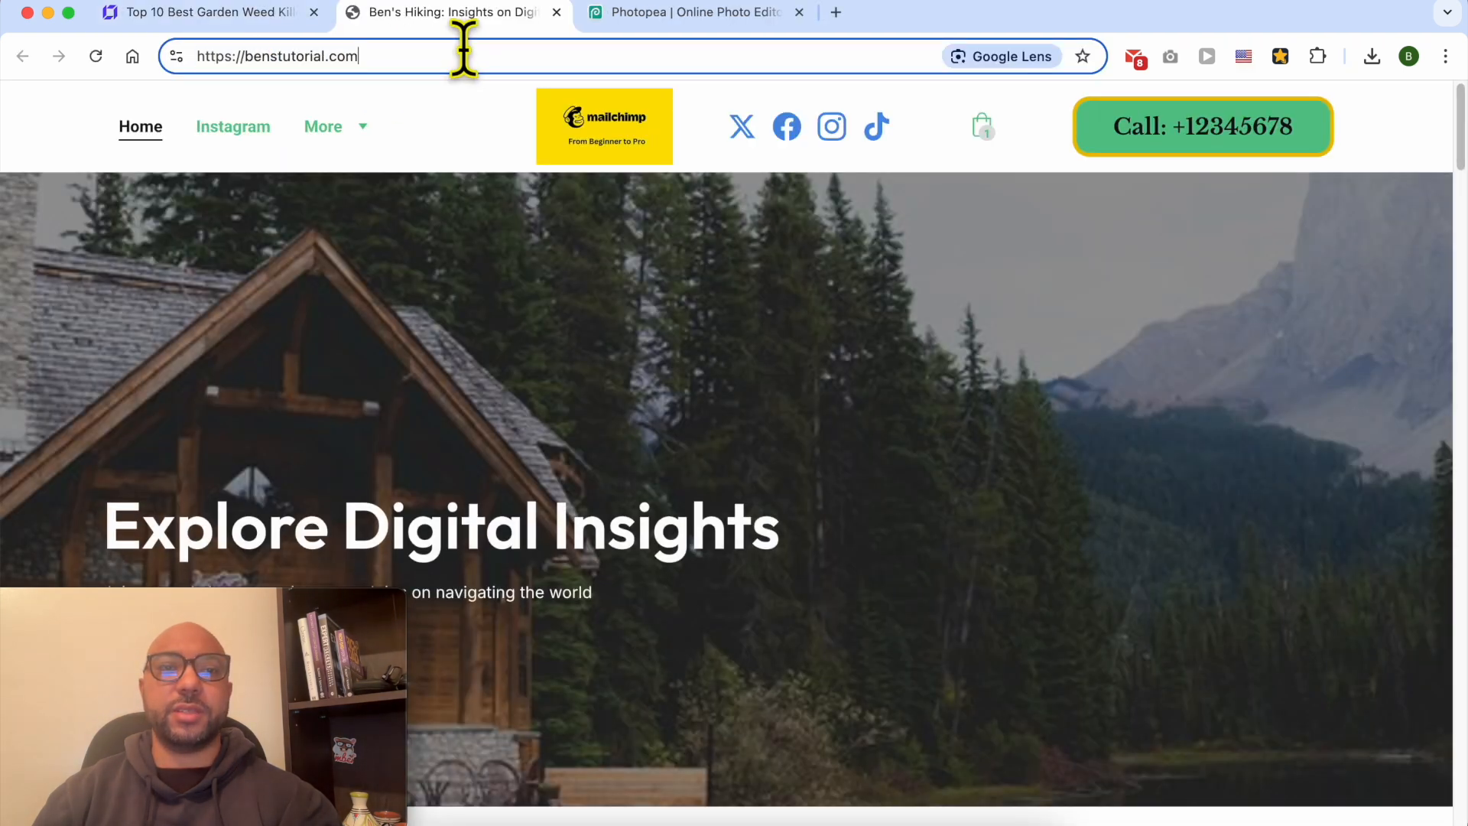
type("/1")
key("BackSpace")
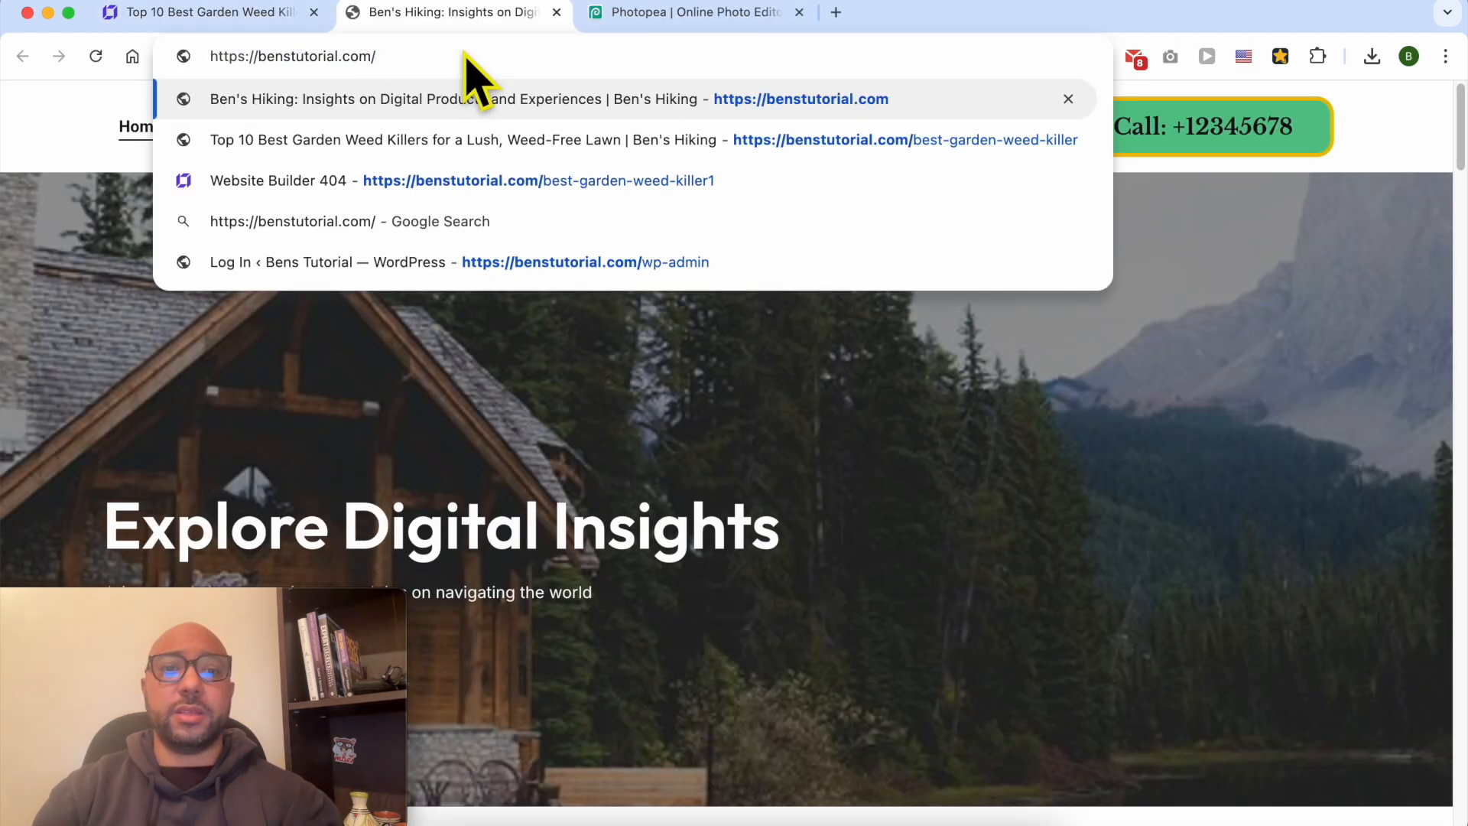
key("Down")
key("Down")
key("BackSpace")
key("Return")
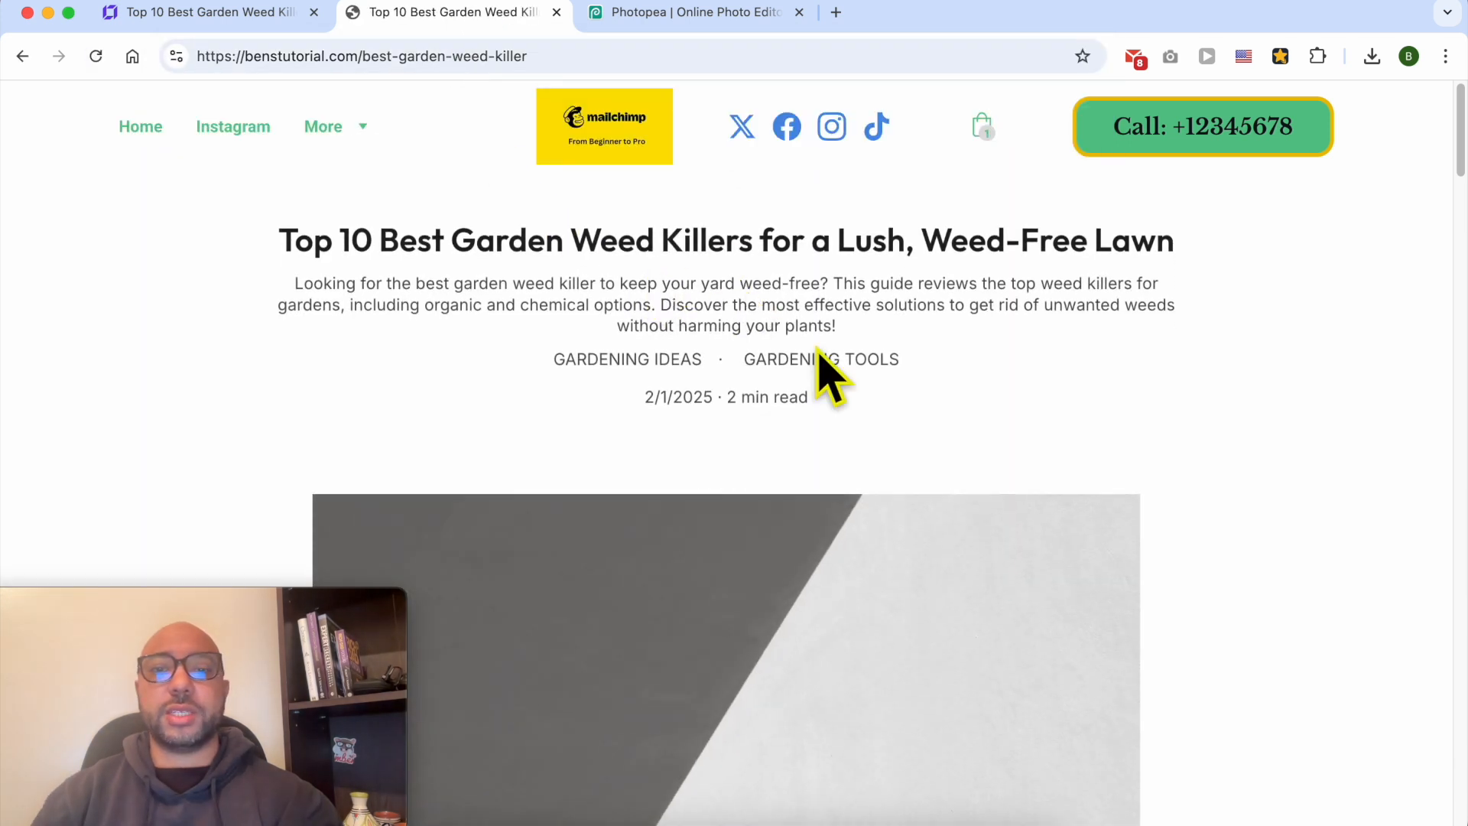
- Check the image and its alt text under the "1. Types of Garden Weed Killers" heading of the live post
scroll(822, 370, "down", 10)
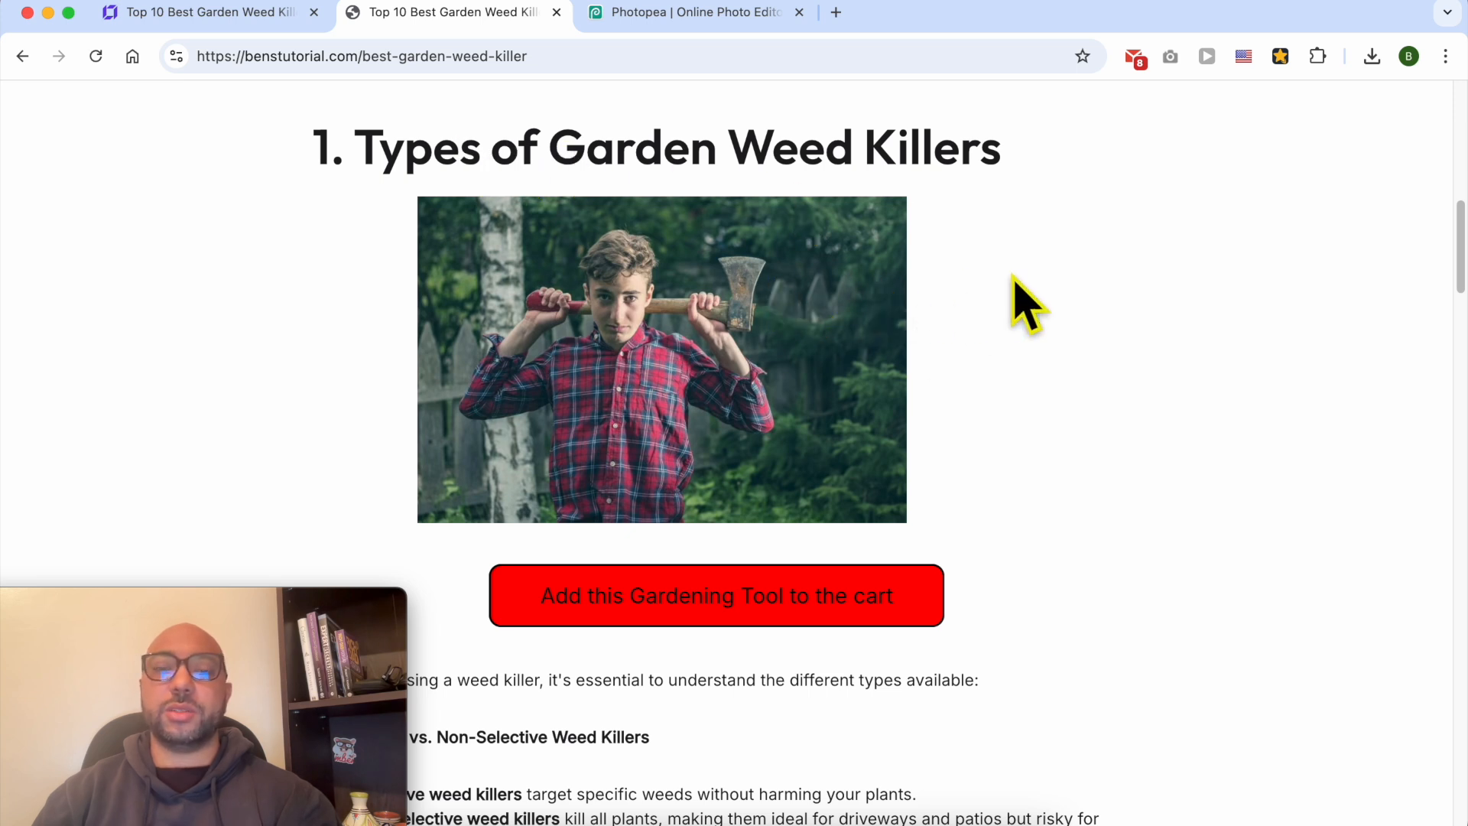
left_click_drag(993, 334, 774, 340)
left_click(795, 333)
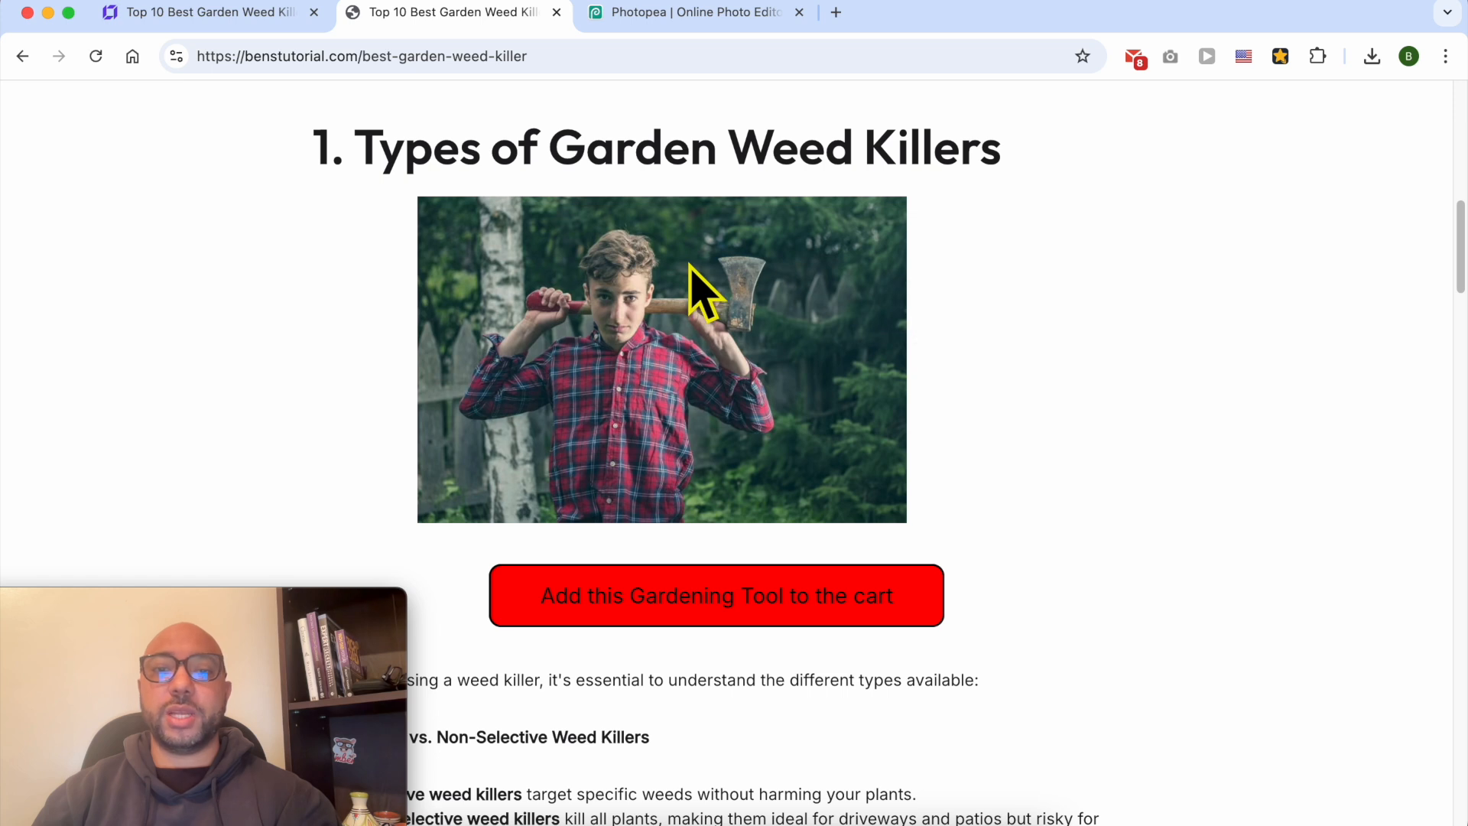
mouse_move(691, 266)
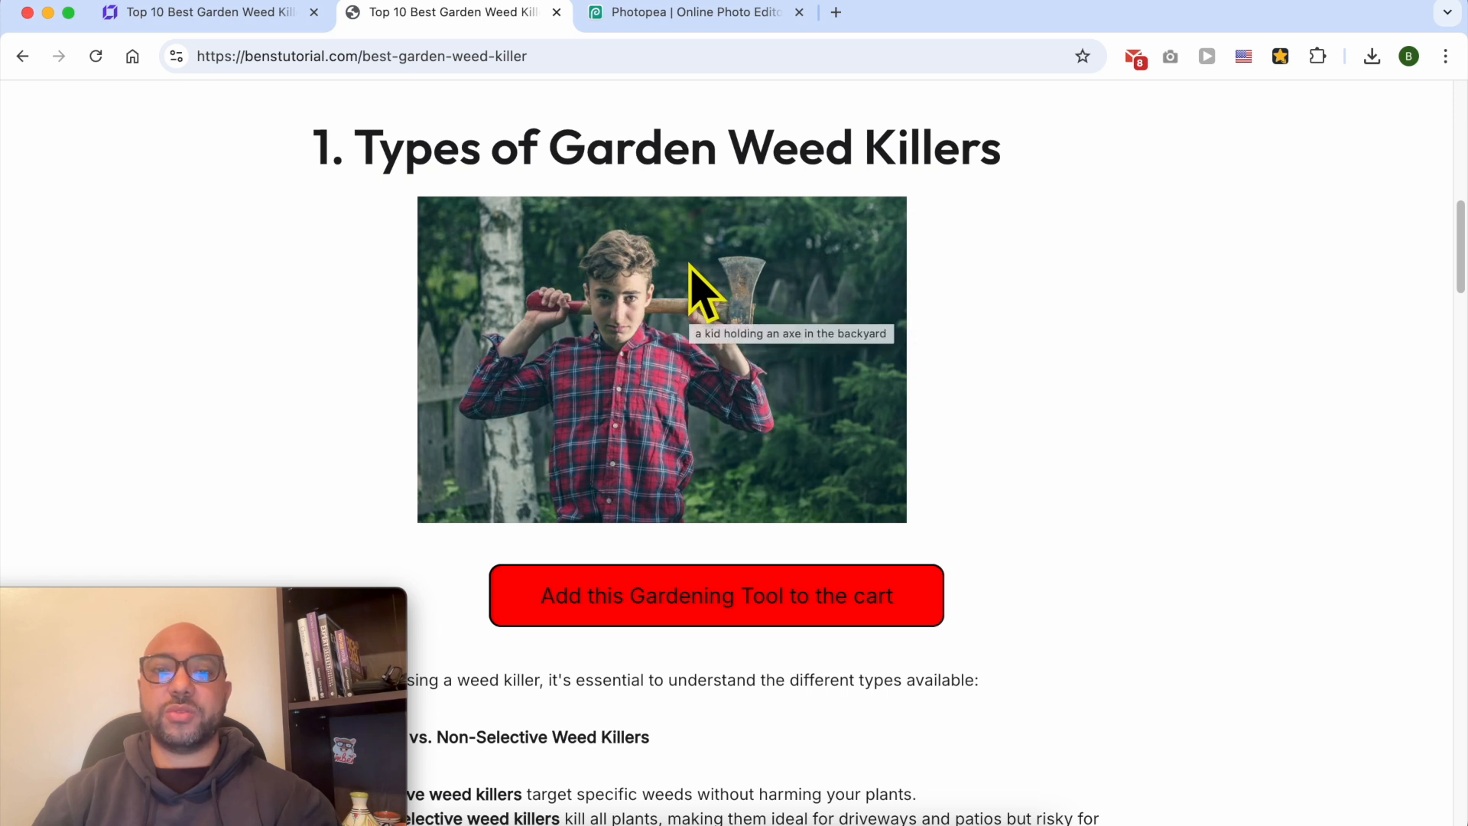